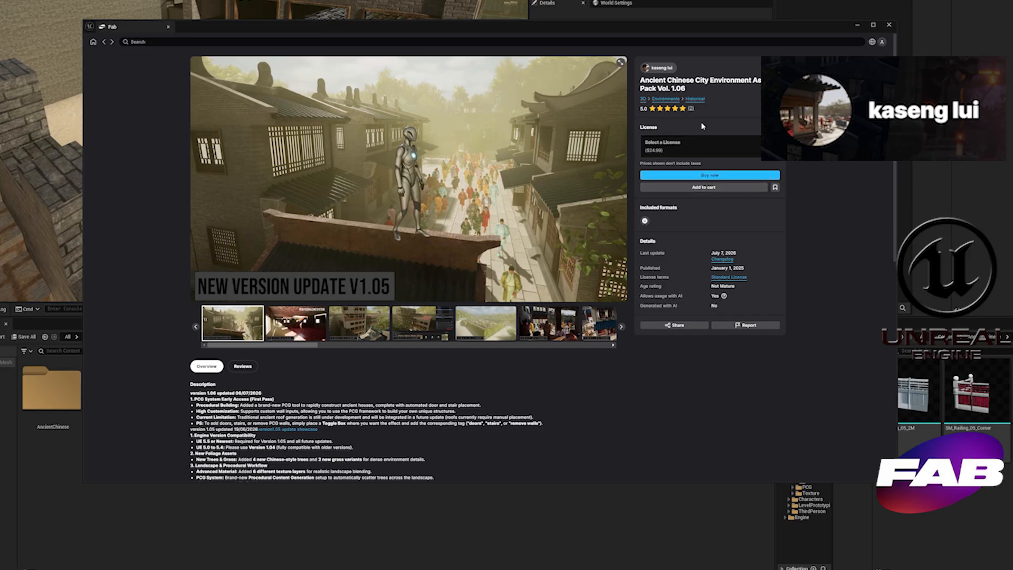
Browse the seller's products on Fab, view the Hong Kong Street Asset Set page, and close the marketplace window.
{"action": "left_click", "coordinate": [663, 71]}
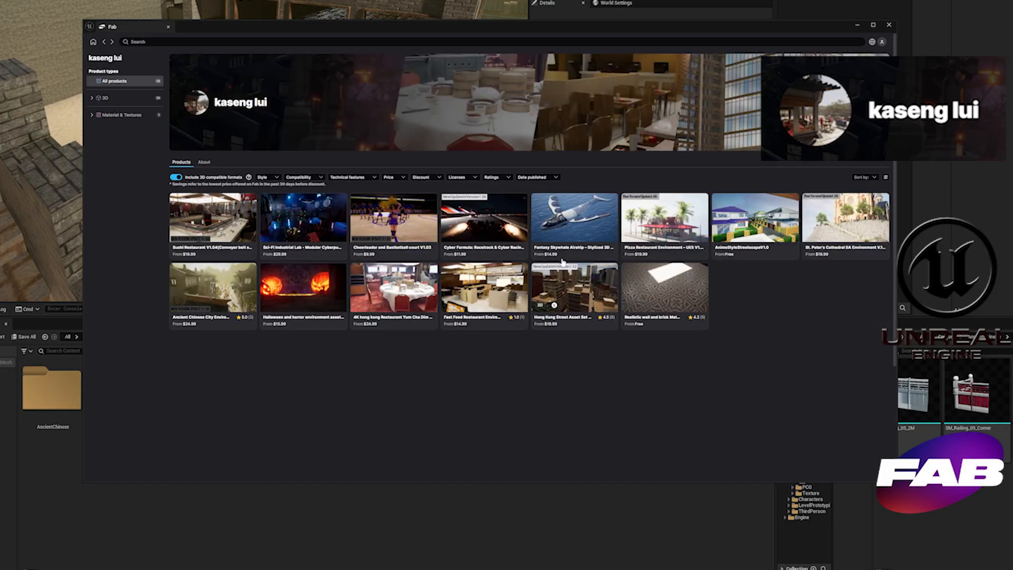
{"action": "left_click", "coordinate": [580, 290]}
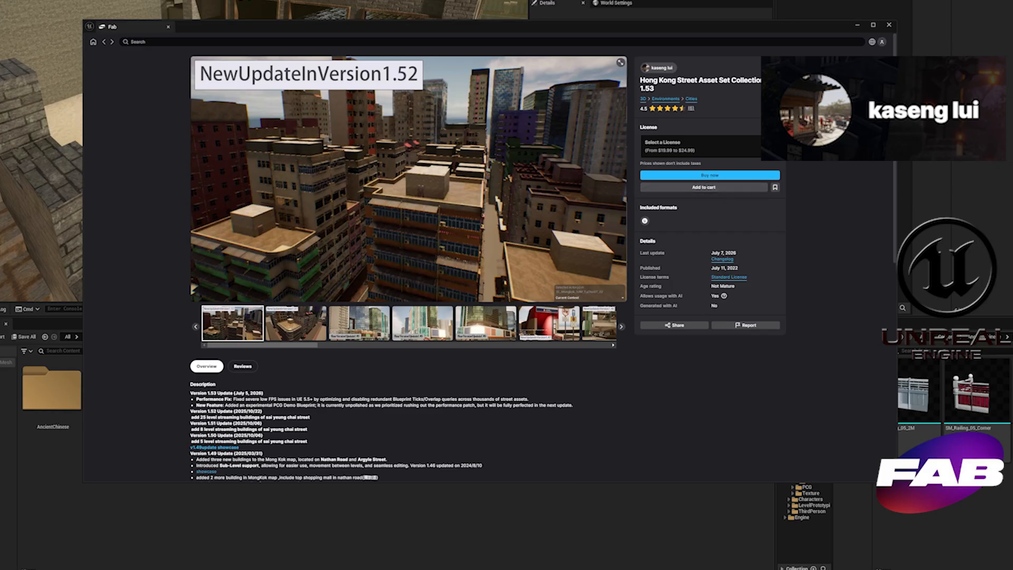
{"action": "left_click", "coordinate": [890, 25]}
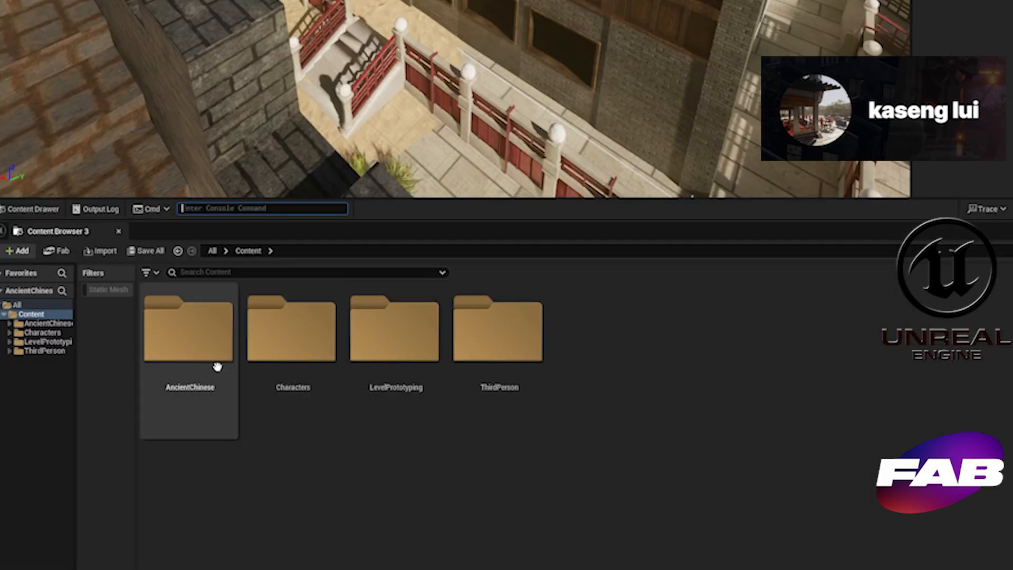
Place a BP_Building from the AncientChinese PCG folder on the paved ground beside the city wall, and deselect it.
{"action": "double_click", "coordinate": [201, 352]}
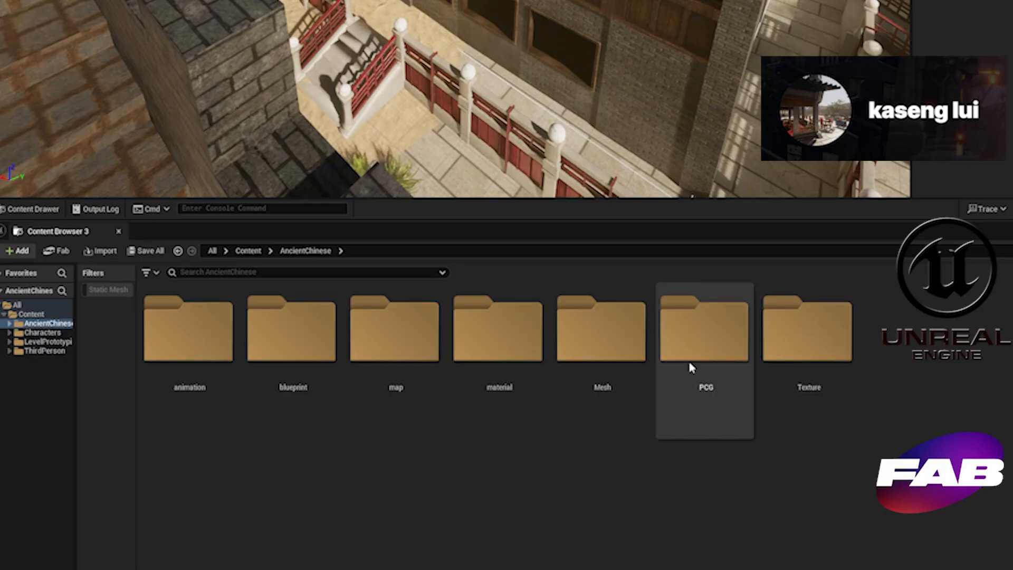
{"action": "double_click", "coordinate": [722, 351]}
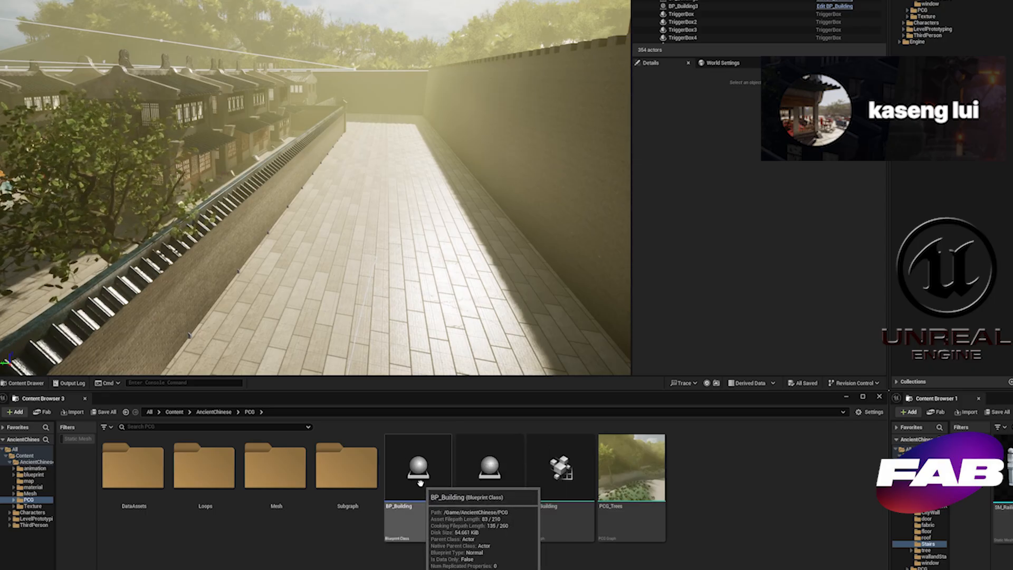
{"action": "left_click_drag", "start_coordinate": [408, 513], "coordinate": [377, 225]}
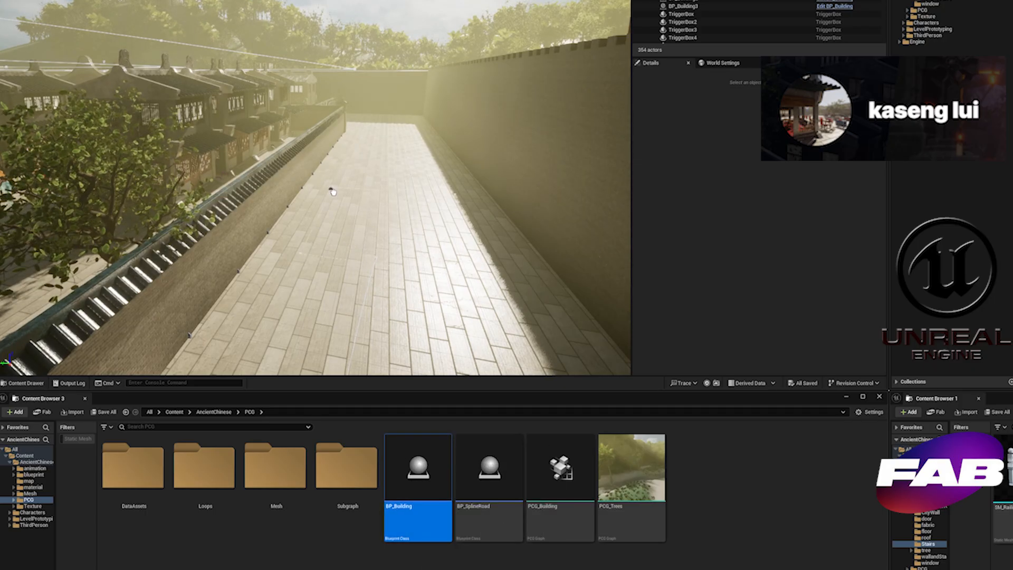
{"action": "left_click_drag", "start_coordinate": [327, 218], "coordinate": [327, 219]}
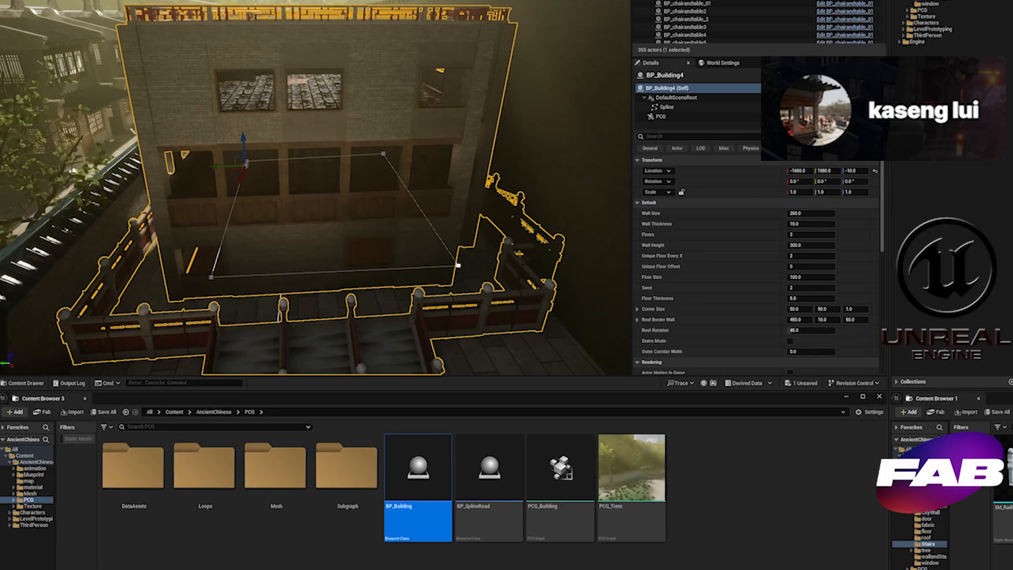
{"action": "right_click_drag", "start_coordinate": [328, 219], "coordinate": [351, 244]}
{"action": "key", "text": "Escape"}
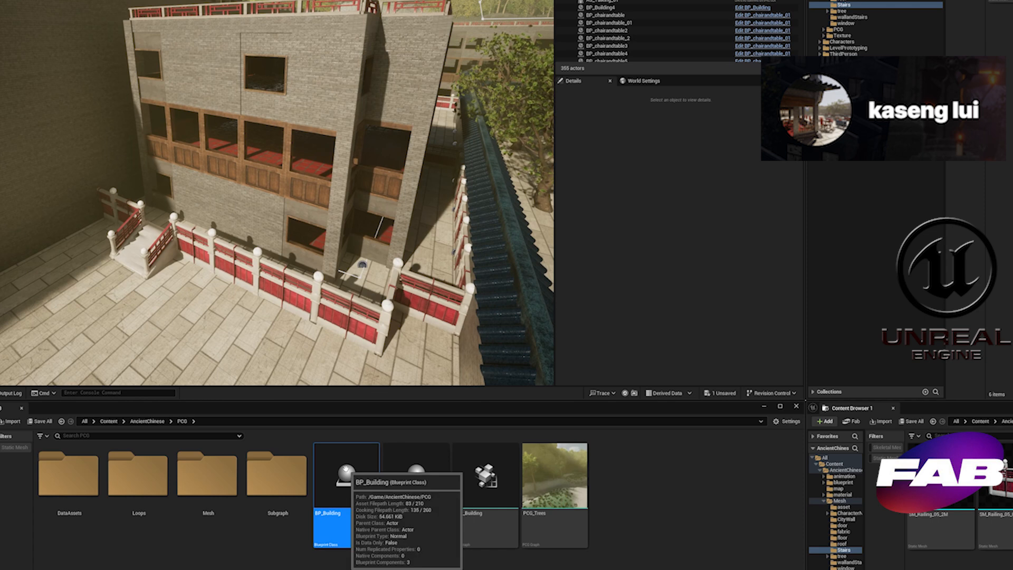
Capture a thumbnail for the BP_Building asset.
{"action": "right_click", "coordinate": [346, 468]}
{"action": "mouse_move", "coordinate": [405, 330]}
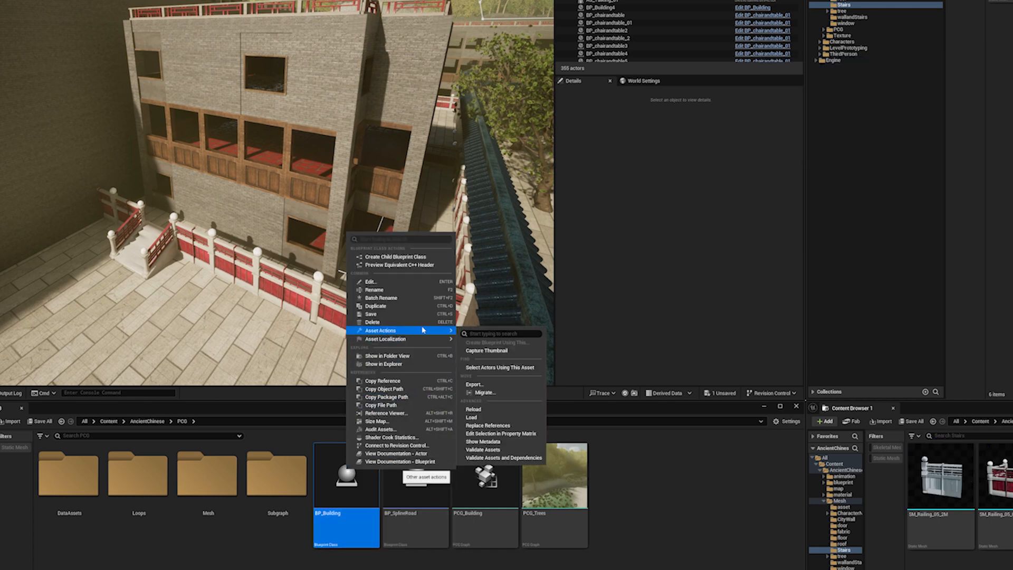
{"action": "left_click", "coordinate": [477, 350]}
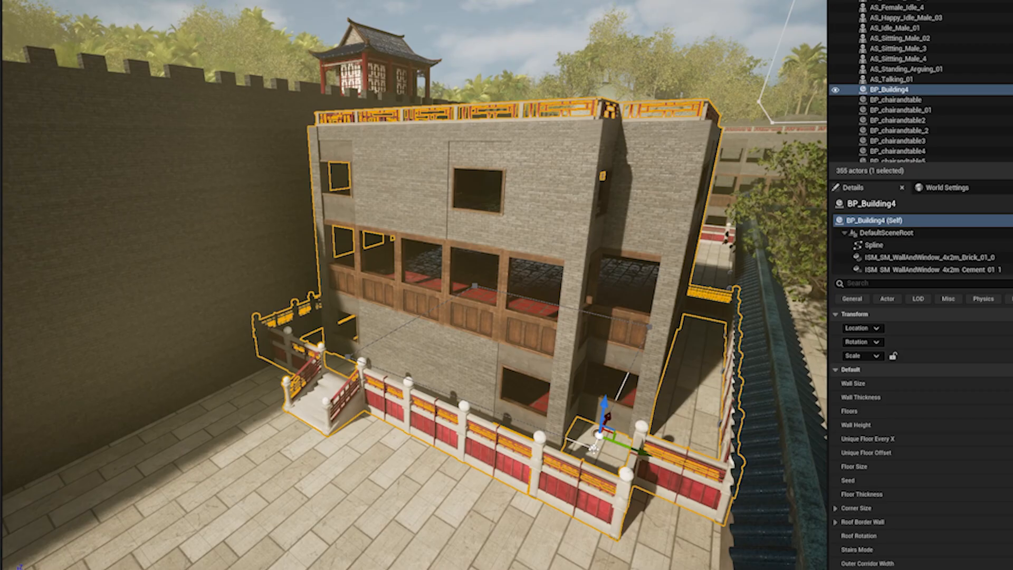
Move the new building's front and rear spline corner points to enlarge its footprint.
{"action": "left_click", "coordinate": [594, 449]}
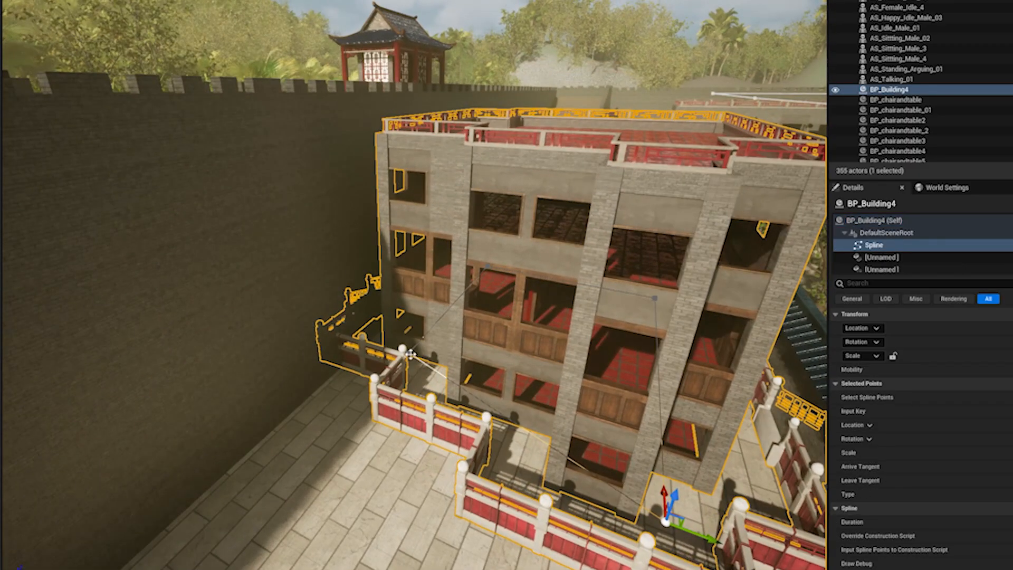
{"action": "left_click", "coordinate": [417, 337]}
{"action": "left_click_drag", "start_coordinate": [417, 337], "coordinate": [449, 450]}
{"action": "right_click_drag", "start_coordinate": [449, 450], "coordinate": [501, 448]}
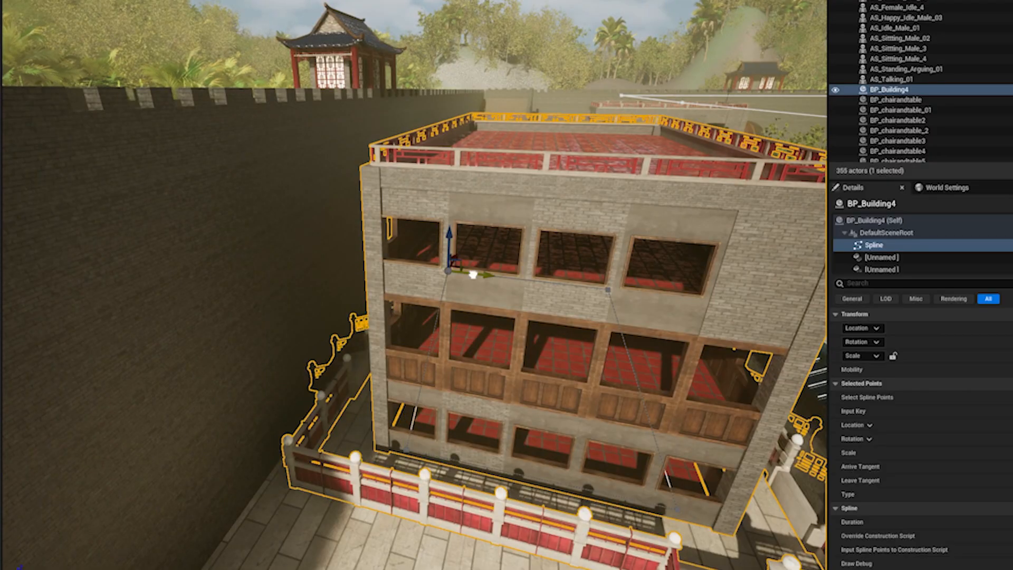
{"action": "left_click_drag", "start_coordinate": [506, 276], "coordinate": [504, 276]}
Move the two spline points on the city-wall side inward to leave a passage between the building and the wall.
{"action": "right_click_drag", "start_coordinate": [439, 347], "coordinate": [439, 411]}
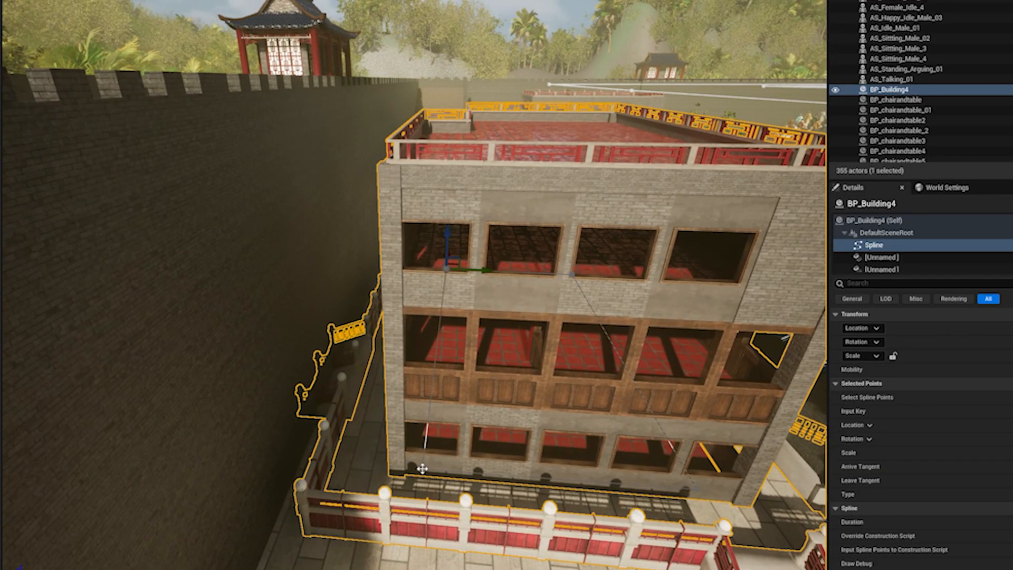
{"action": "left_click_drag", "start_coordinate": [459, 471], "coordinate": [483, 471]}
{"action": "right_click_drag", "start_coordinate": [484, 471], "coordinate": [504, 475]}
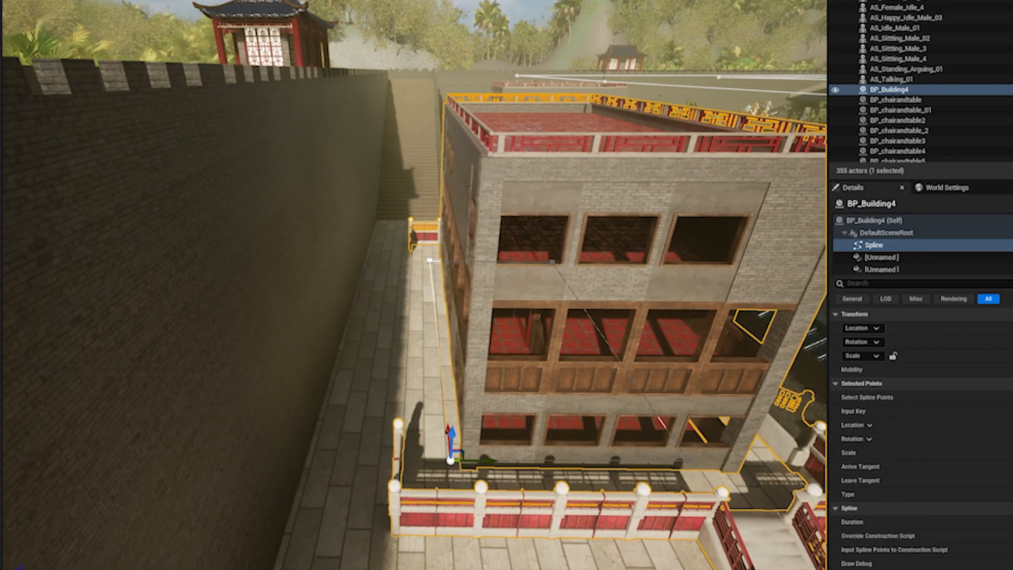
{"action": "left_click_drag", "start_coordinate": [458, 261], "coordinate": [465, 261]}
{"action": "mouse_move", "coordinate": [455, 304]}
{"action": "right_mouse_down"}
{"action": "mouse_move", "coordinate": [517, 304]}
{"action": "mouse_move", "coordinate": [456, 304]}
{"action": "right_mouse_up"}
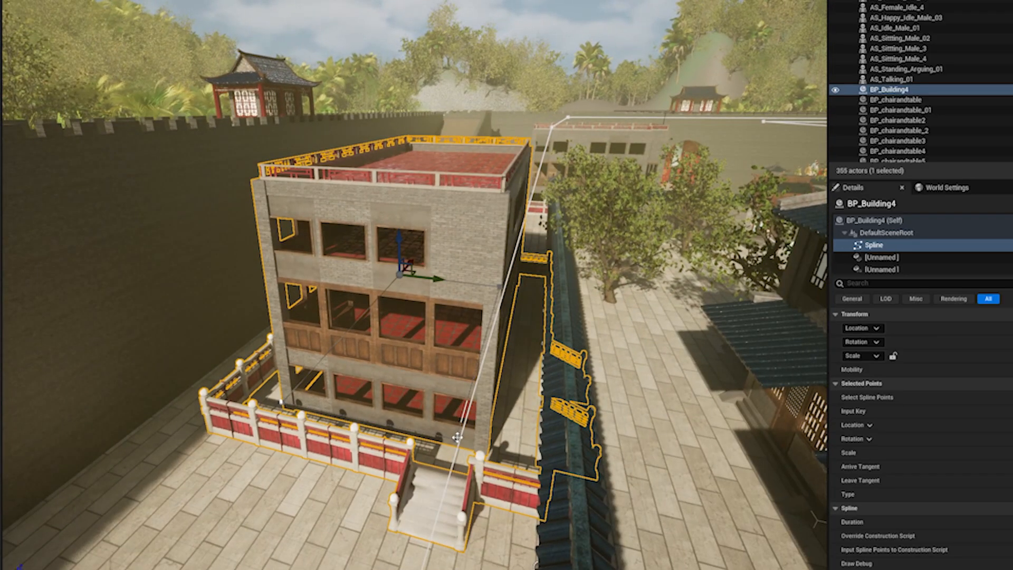
Move the two spline points on the tiled-wall side inward to narrow the building.
{"action": "left_click_drag", "start_coordinate": [491, 446], "coordinate": [453, 441]}
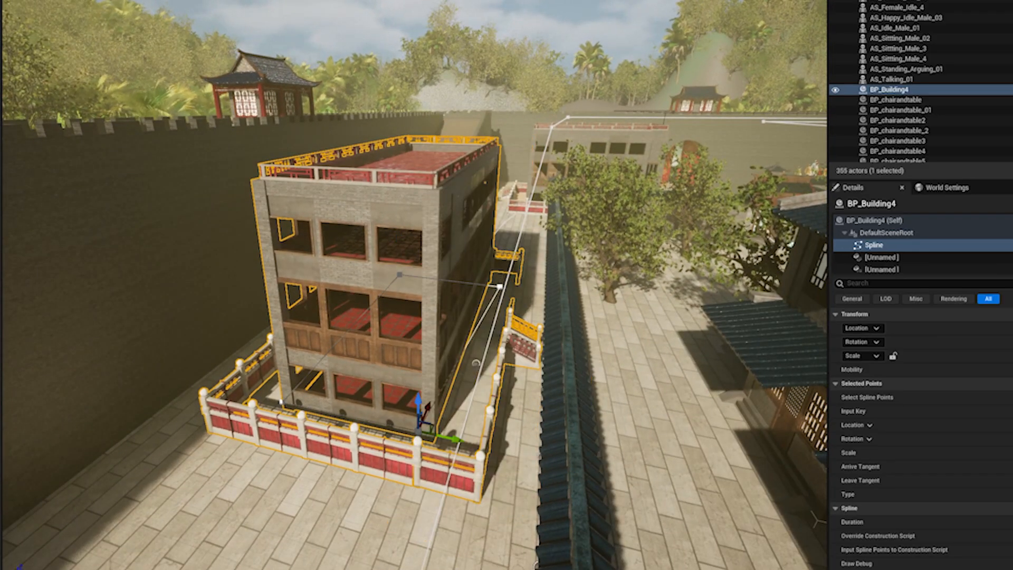
{"action": "left_click_drag", "start_coordinate": [527, 290], "coordinate": [504, 289]}
{"action": "mouse_move", "coordinate": [504, 288]}
{"action": "right_mouse_down"}
{"action": "mouse_move", "coordinate": [543, 292]}
{"action": "mouse_move", "coordinate": [493, 304]}
{"action": "mouse_move", "coordinate": [501, 291]}
{"action": "mouse_move", "coordinate": [491, 293]}
{"action": "right_mouse_up"}
{"action": "right_click_drag", "start_coordinate": [494, 489], "coordinate": [517, 483]}
Add two spline points along the building's front edge and position them to form a notched front corner.
{"action": "left_click", "coordinate": [525, 452]}
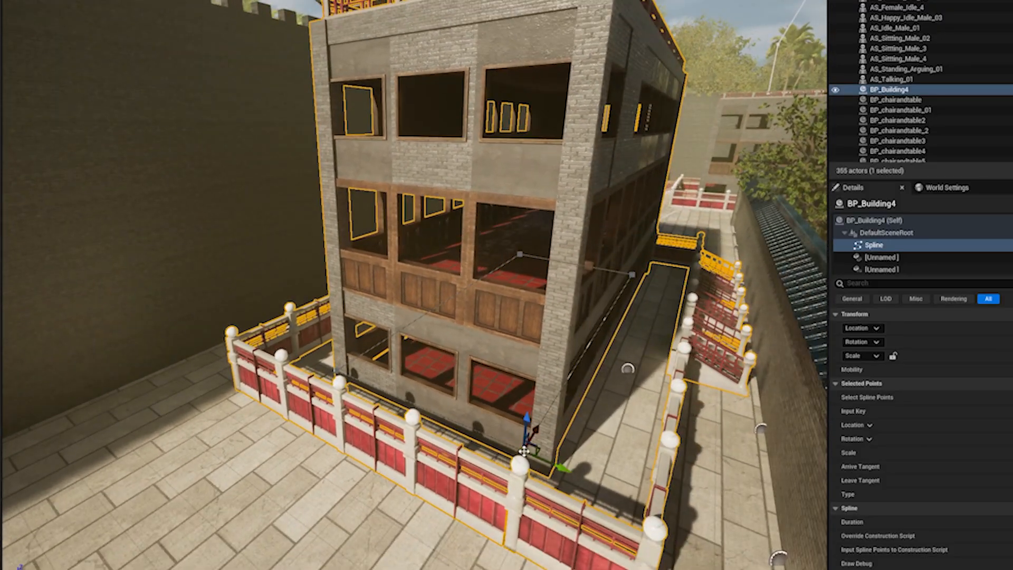
{"action": "left_click_drag", "start_coordinate": [536, 430], "coordinate": [389, 452]}
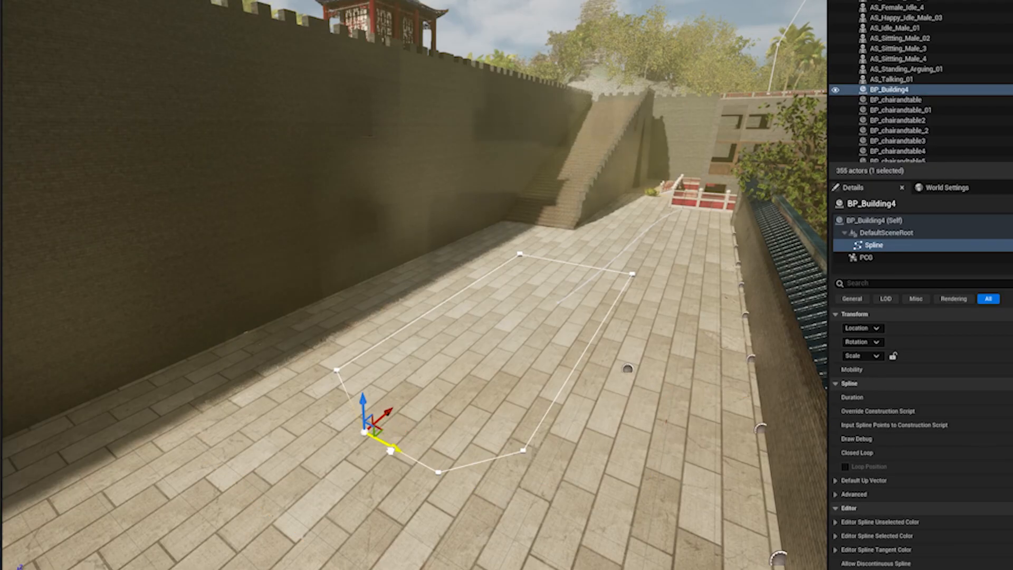
{"action": "right_click_drag", "start_coordinate": [394, 429], "coordinate": [458, 397]}
{"action": "left_click_drag", "start_coordinate": [463, 402], "coordinate": [459, 403]}
{"action": "right_click_drag", "start_coordinate": [460, 402], "coordinate": [395, 407]}
Try 4, 5 and 10 floors on BP_Building4, and set the floor count back to 3.
{"action": "left_click", "coordinate": [881, 91]}
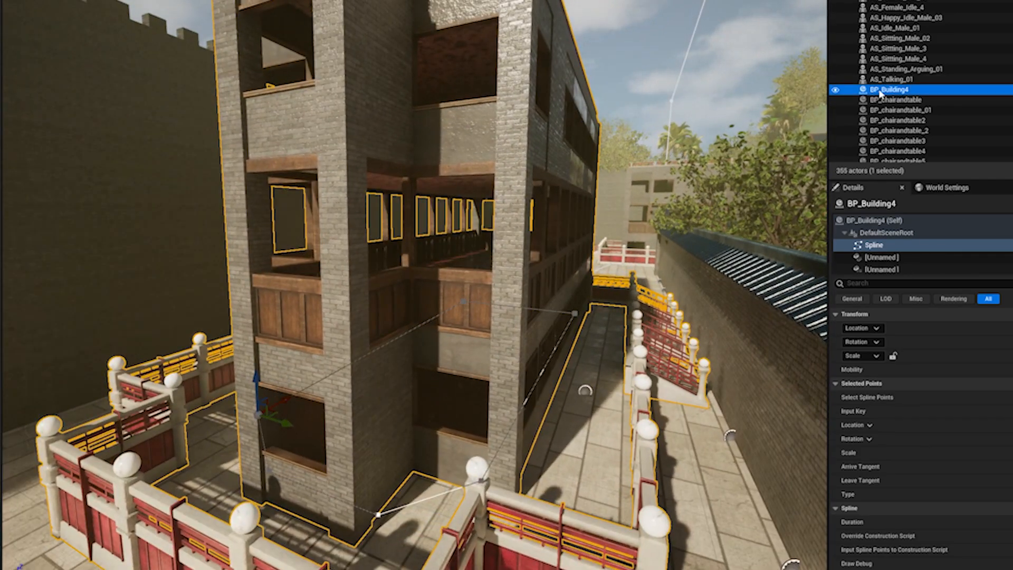
{"action": "scroll", "coordinate": [968, 446], "scroll_direction": "down", "scroll_amount": 3}
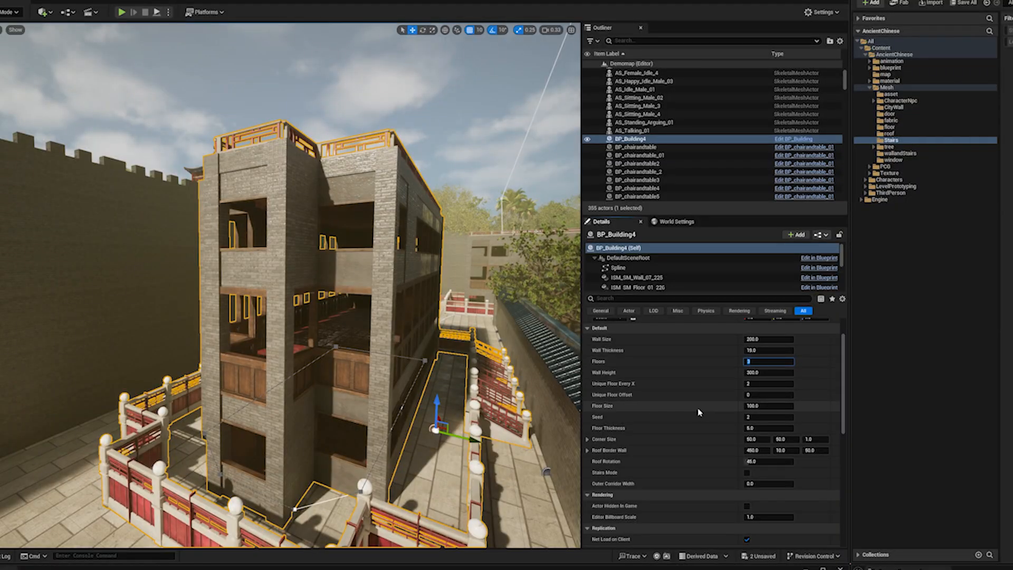
{"action": "key", "text": "Return"}
{"action": "mouse_move", "coordinate": [401, 338]}
{"action": "right_mouse_down"}
{"action": "mouse_move", "coordinate": [415, 317]}
{"action": "mouse_move", "coordinate": [403, 343]}
{"action": "mouse_move", "coordinate": [417, 337]}
{"action": "right_mouse_up"}
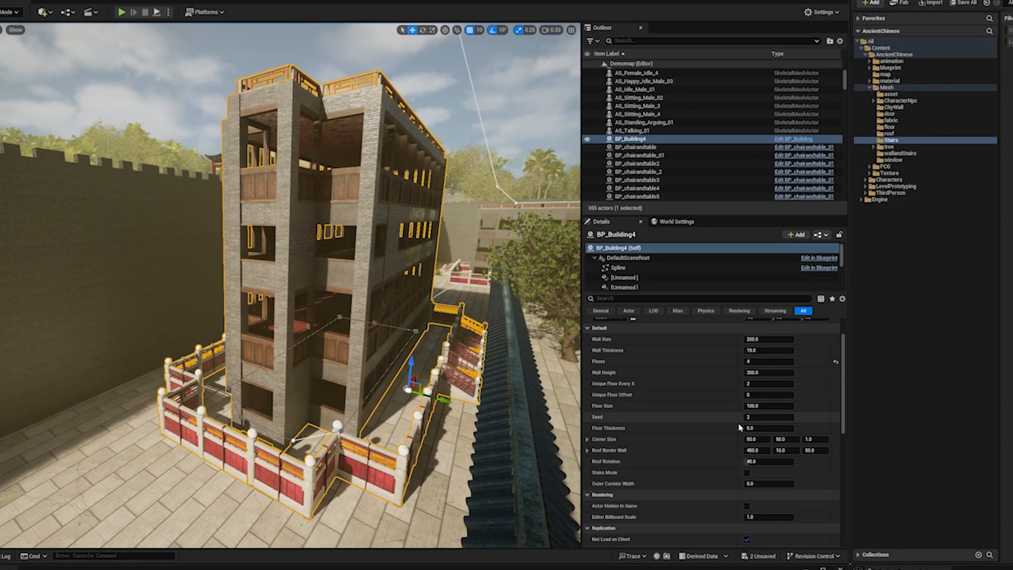
{"action": "key", "text": "Return"}
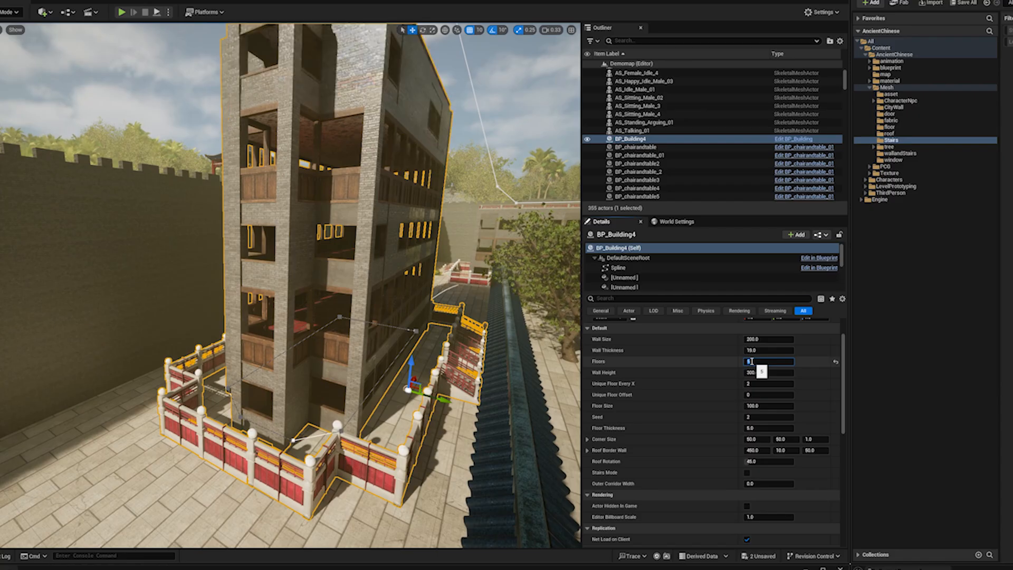
{"action": "right_click_drag", "start_coordinate": [449, 343], "coordinate": [460, 304]}
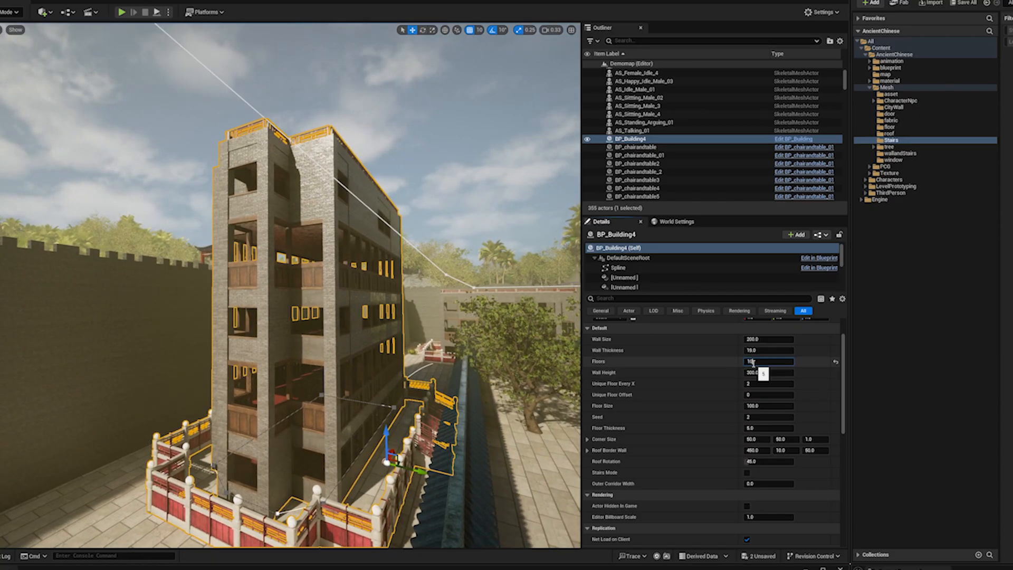
{"action": "key", "text": "Return"}
{"action": "mouse_move", "coordinate": [285, 282]}
{"action": "right_mouse_down"}
{"action": "mouse_move", "coordinate": [288, 232]}
{"action": "mouse_move", "coordinate": [290, 311]}
{"action": "mouse_move", "coordinate": [291, 285]}
{"action": "right_mouse_up"}
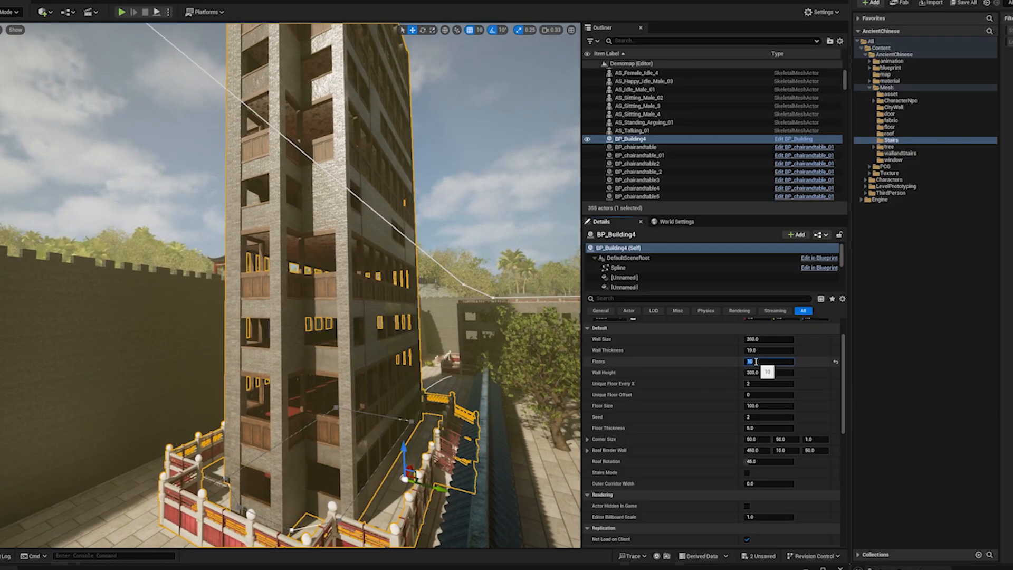
{"action": "right_click_drag", "start_coordinate": [369, 322], "coordinate": [417, 369]}
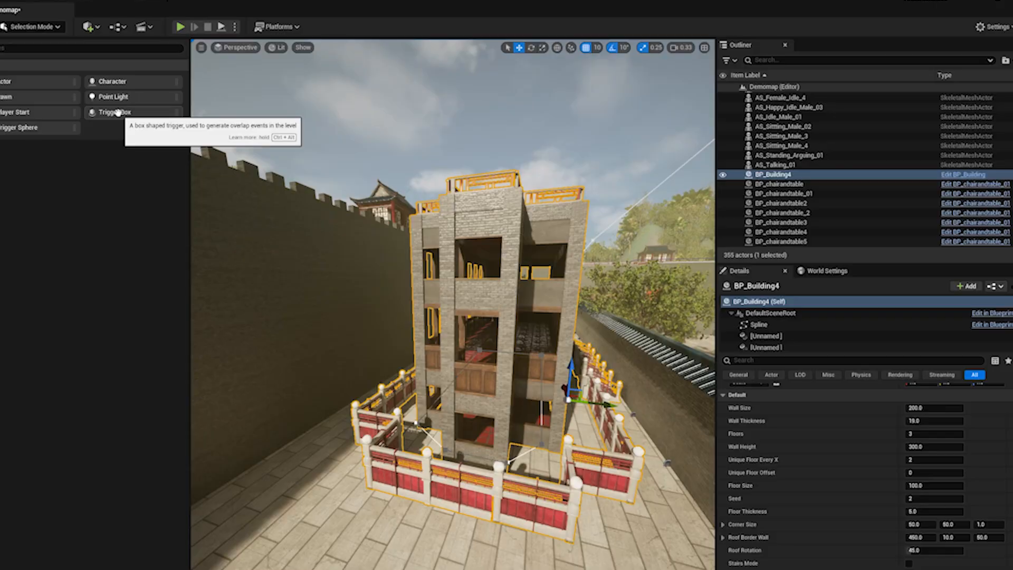
Add a trigger box in front of the building and move it against the ground-floor front wall.
{"action": "left_click_drag", "start_coordinate": [117, 112], "coordinate": [456, 493]}
{"action": "mouse_move", "coordinate": [221, 224]}
{"action": "right_mouse_down"}
{"action": "mouse_move", "coordinate": [225, 235]}
{"action": "mouse_move", "coordinate": [222, 224]}
{"action": "right_mouse_up"}
{"action": "key", "text": "w"}
{"action": "right_click_drag", "start_coordinate": [359, 528], "coordinate": [359, 532]}
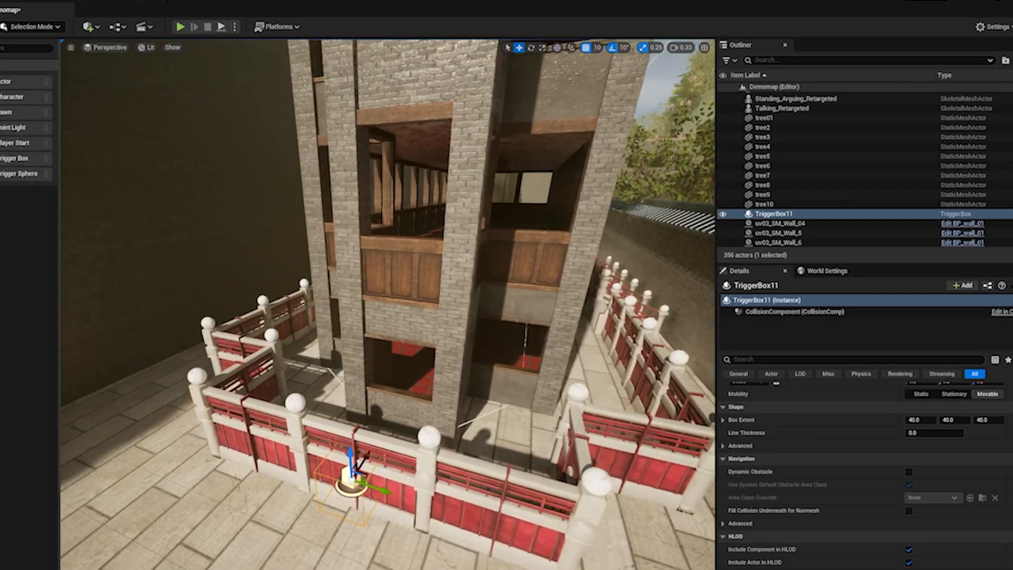
{"action": "key", "text": "w"}
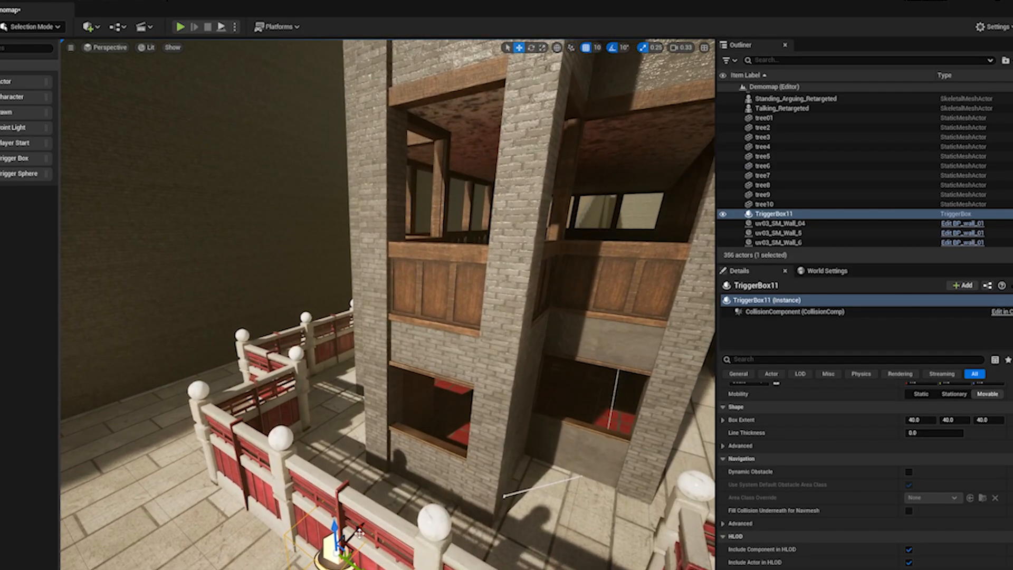
{"action": "left_click_drag", "start_coordinate": [359, 530], "coordinate": [431, 461]}
{"action": "key", "text": "w"}
{"action": "key", "text": "d"}
{"action": "right_click_drag", "start_coordinate": [472, 450], "coordinate": [472, 450]}
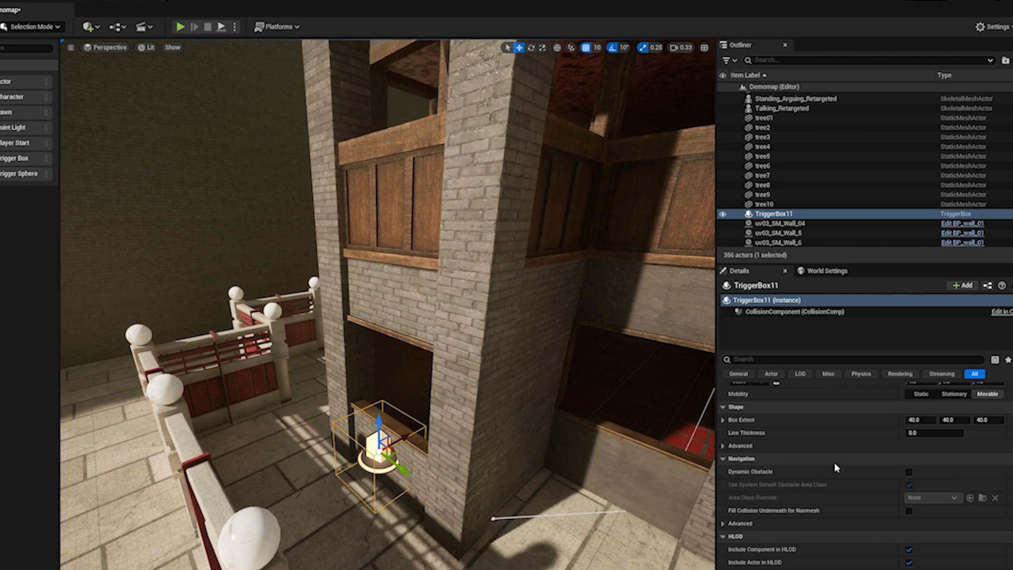
Add the actor tag "Door" to the trigger box to turn the wall section into a doorway.
{"action": "left_click", "coordinate": [778, 357]}
{"action": "type", "text": "t"}
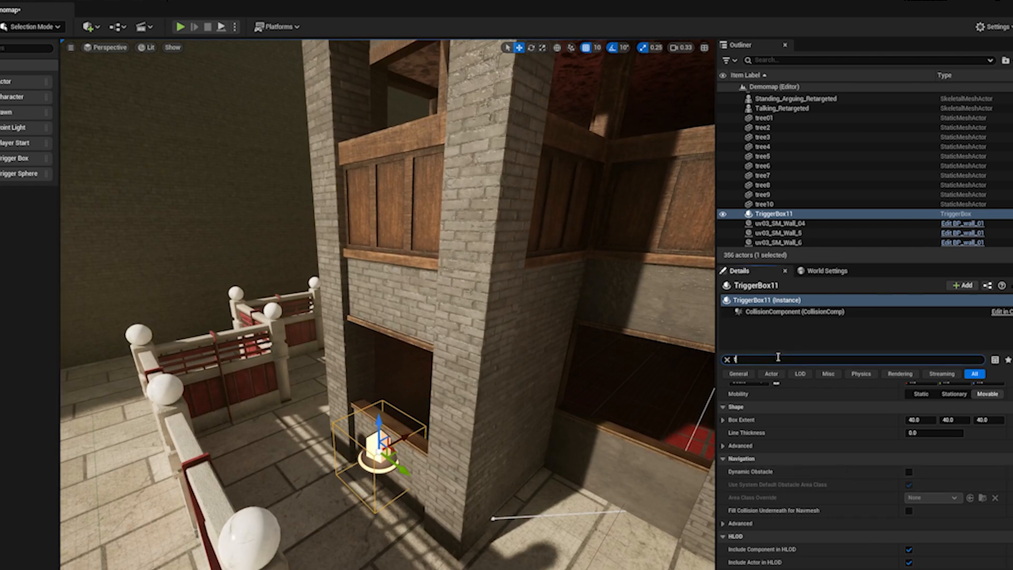
{"action": "type", "text": "ags"}
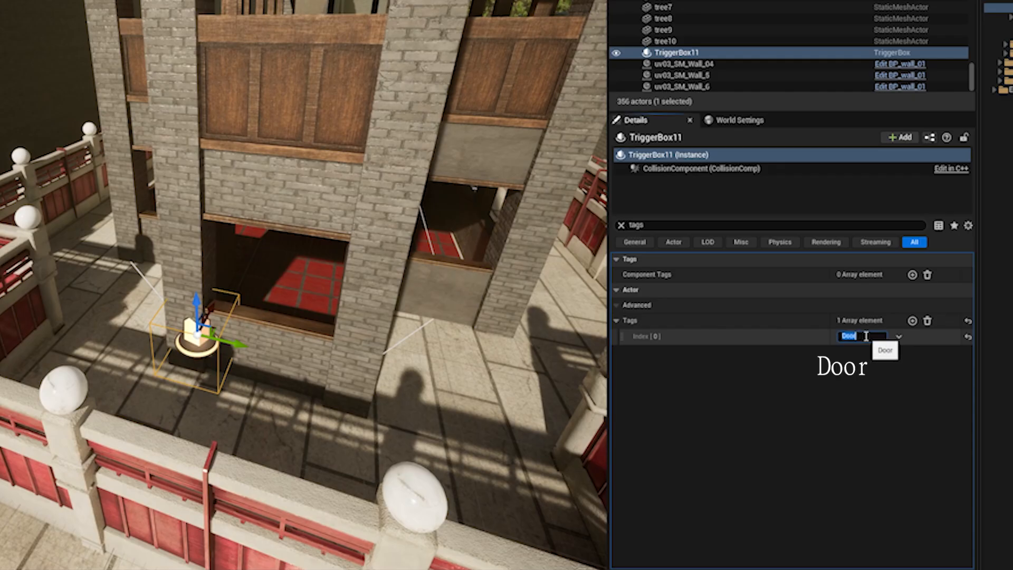
{"action": "left_click_drag", "start_coordinate": [360, 290], "coordinate": [395, 290], "text": "alt"}
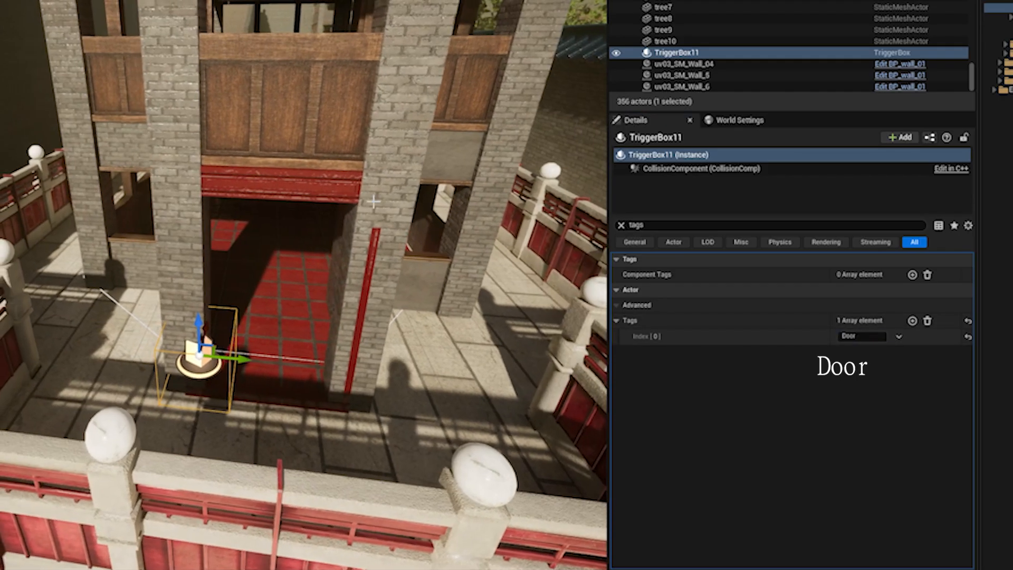
Move the Door trigger box from the front face to the adjoining wall inside the corner notch.
{"action": "left_click_drag", "start_coordinate": [386, 441], "coordinate": [235, 406], "text": "alt"}
{"action": "left_click_drag", "start_coordinate": [153, 384], "coordinate": [318, 467]}
{"action": "left_click_drag", "start_coordinate": [293, 424], "coordinate": [222, 380]}
{"action": "right_click_drag", "start_coordinate": [347, 410], "coordinate": [401, 416]}
{"action": "mouse_move", "coordinate": [353, 371]}
{"action": "right_mouse_down"}
{"action": "mouse_move", "coordinate": [340, 378]}
{"action": "mouse_move", "coordinate": [353, 371]}
{"action": "right_mouse_up"}
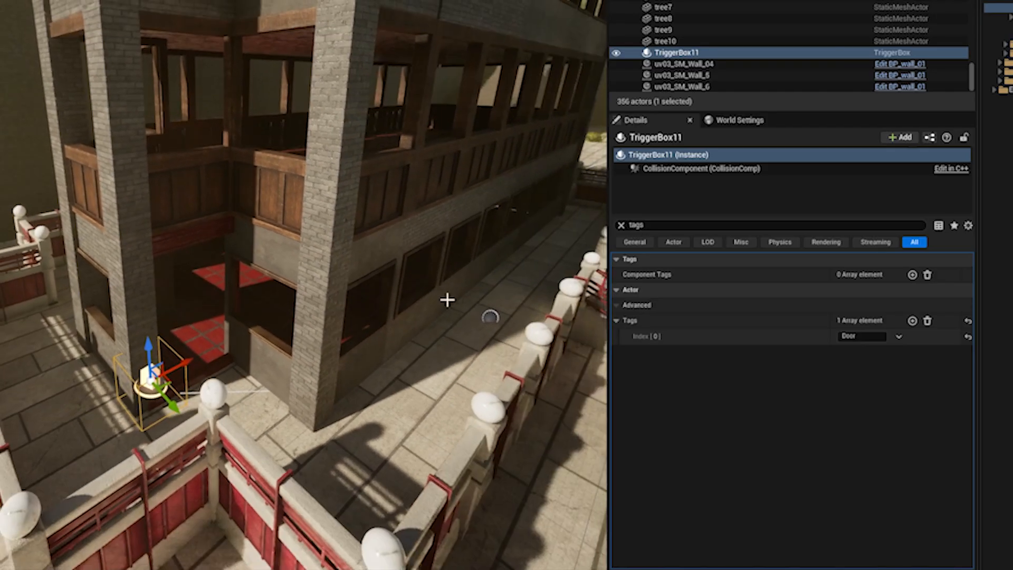
Duplicate the Door trigger box and place the copy at -2200, 1900, 60 against the long side wall for a second doorway.
{"action": "right_click_drag", "start_coordinate": [205, 332], "coordinate": [243, 336]}
{"action": "key", "text": "d"}
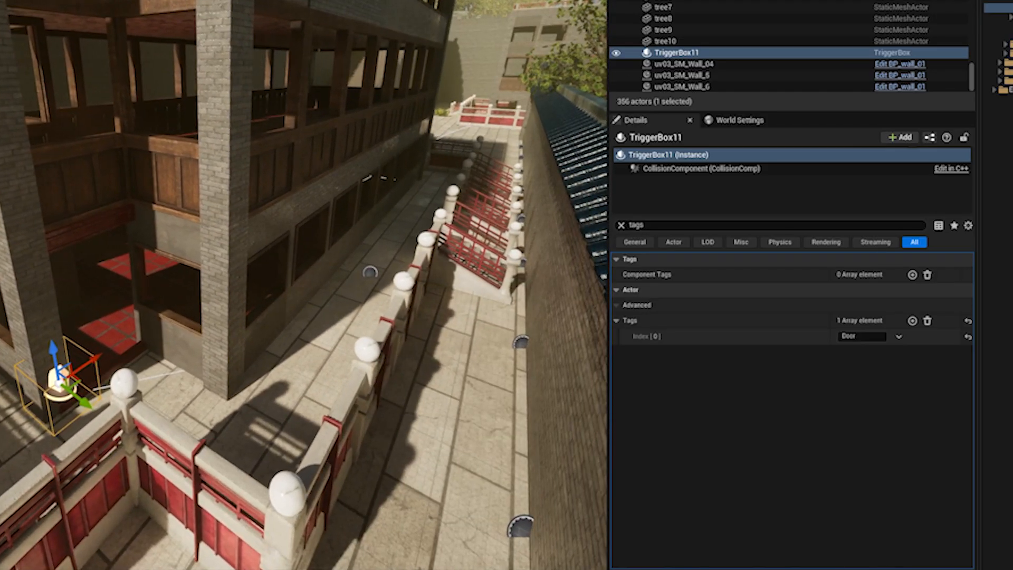
{"action": "type", "text": "bp"}
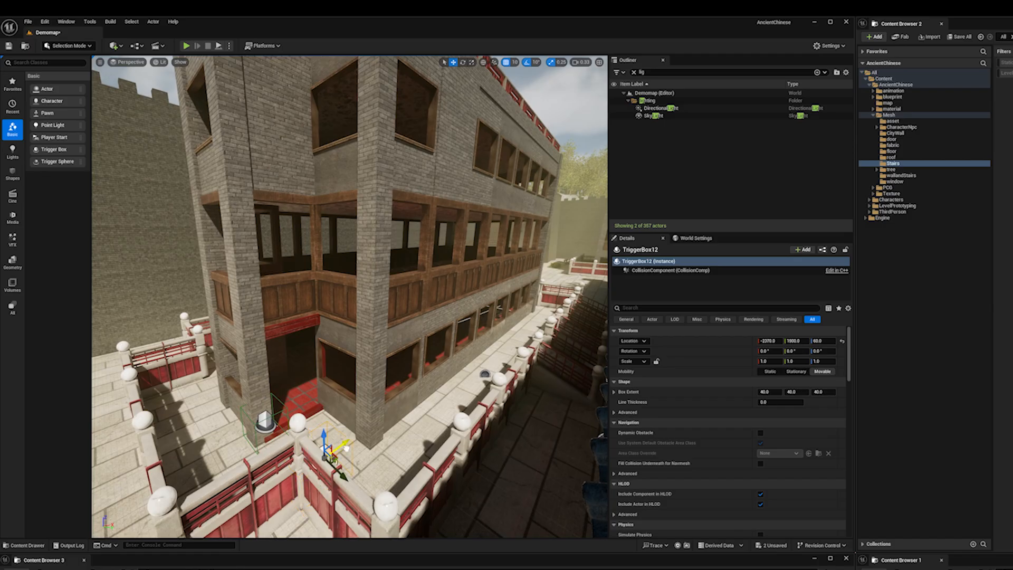
{"action": "mouse_move", "coordinate": [492, 471]}
{"action": "right_mouse_down"}
{"action": "mouse_move", "coordinate": [464, 469]}
{"action": "mouse_move", "coordinate": [492, 471]}
{"action": "right_mouse_up"}
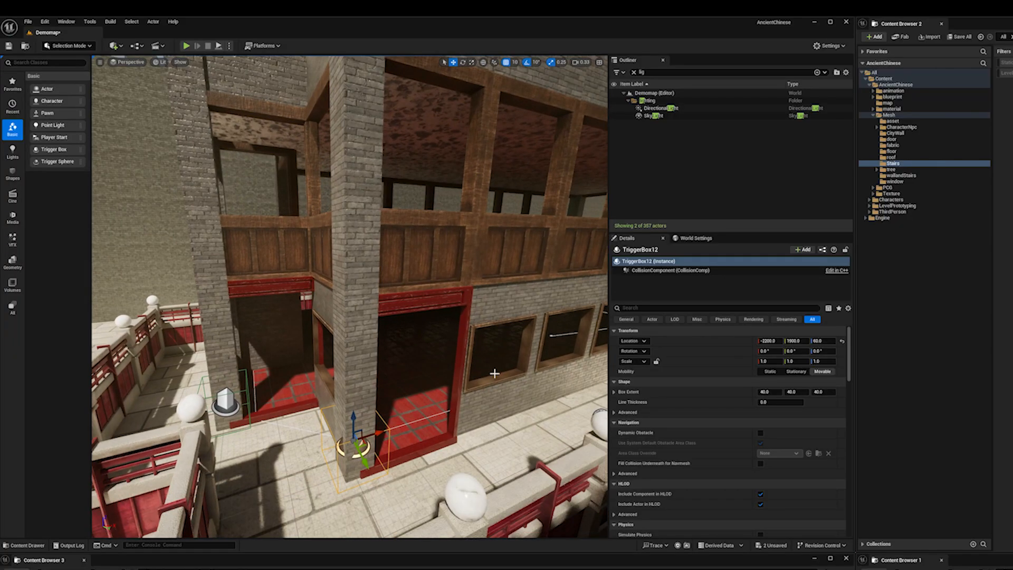
Duplicate the Door trigger box up to the second floor and change the copy's actor tag to RemoveWalls.
{"action": "left_click", "coordinate": [639, 312]}
{"action": "type", "text": "tags"}
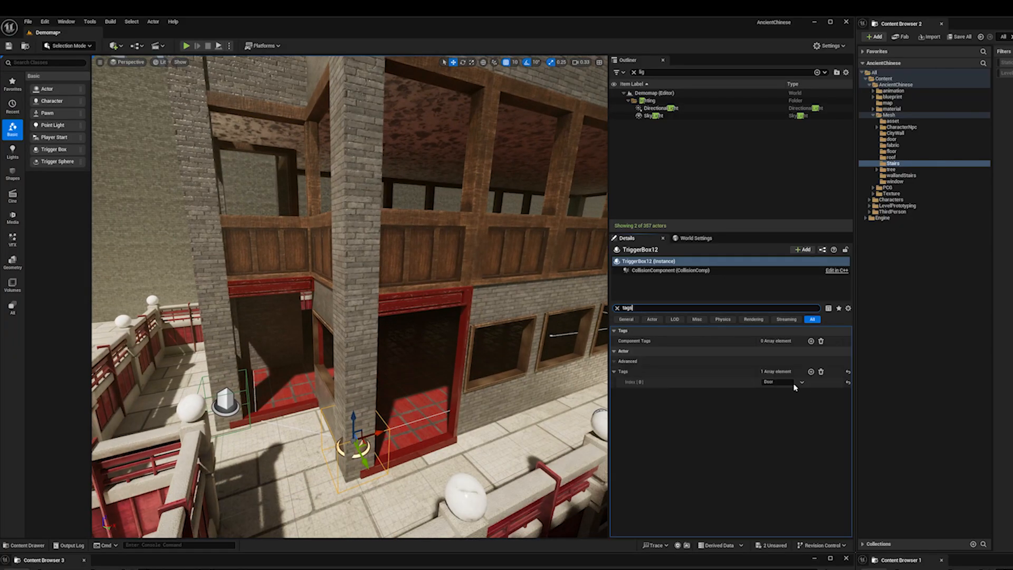
{"action": "right_click_drag", "start_coordinate": [418, 421], "coordinate": [378, 426]}
{"action": "left_click_drag", "start_coordinate": [355, 399], "coordinate": [354, 227], "text": "alt"}
{"action": "right_click_drag", "start_coordinate": [355, 227], "coordinate": [317, 216]}
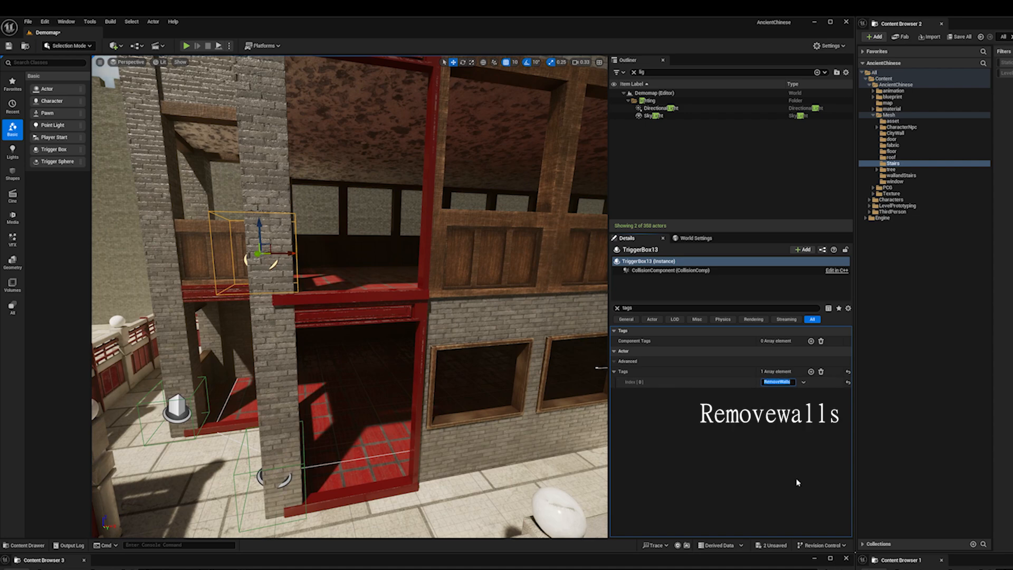
Move the RemoveWalls trigger box past the corner notch and along the second-floor long side wall.
{"action": "right_click_drag", "start_coordinate": [362, 252], "coordinate": [412, 263]}
{"action": "left_click_drag", "start_coordinate": [488, 298], "coordinate": [366, 310]}
{"action": "right_click_drag", "start_coordinate": [365, 310], "coordinate": [297, 315]}
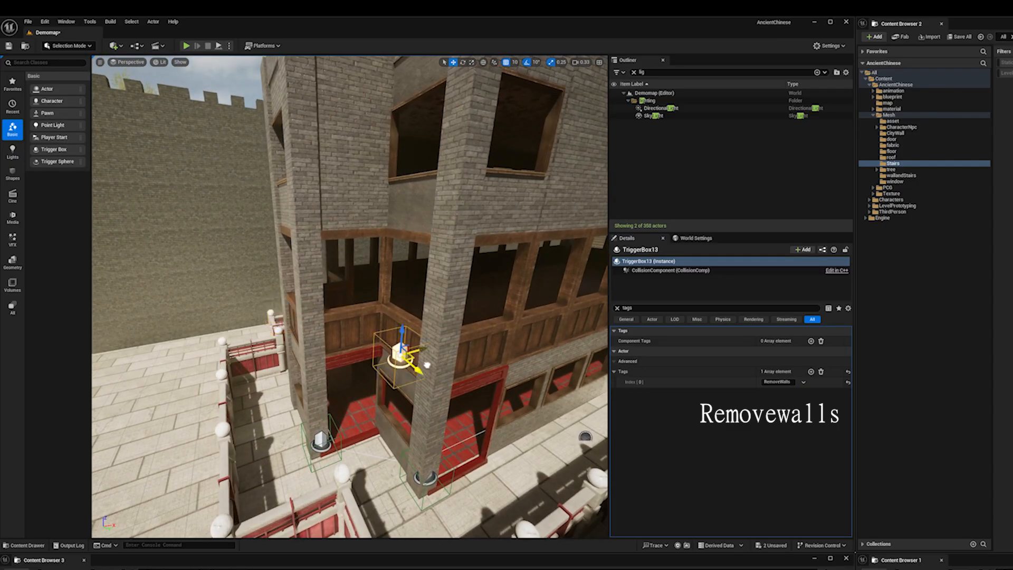
{"action": "right_click_drag", "start_coordinate": [489, 374], "coordinate": [318, 377]}
{"action": "left_click_drag", "start_coordinate": [286, 372], "coordinate": [442, 367]}
Set the RemoveWalls trigger box's extent to 300, 300, 300.
{"action": "left_click", "coordinate": [617, 307]}
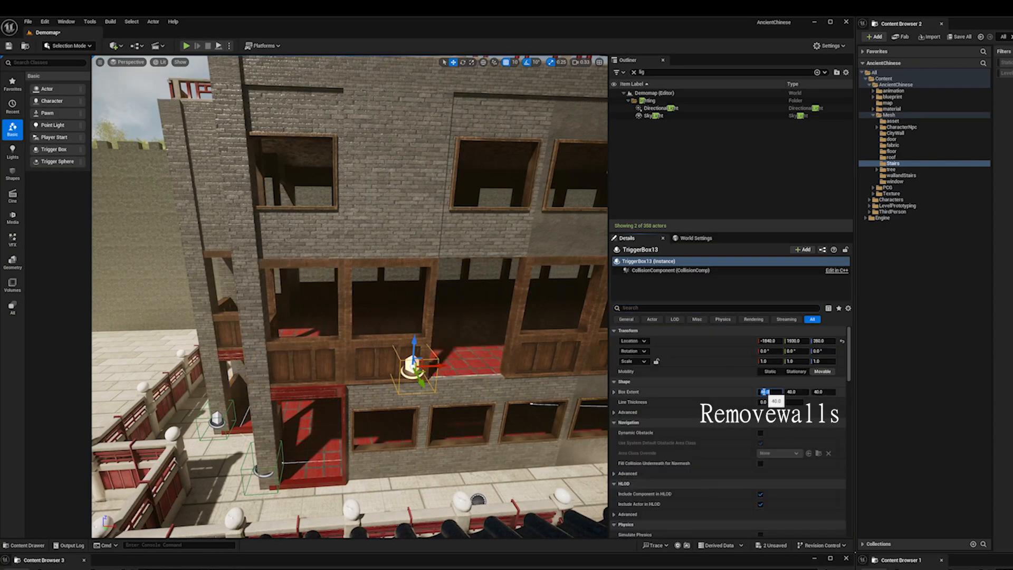
{"action": "type", "text": "300"}
{"action": "key", "text": "Tab"}
{"action": "type", "text": "300"}
{"action": "key", "text": "Tab"}
{"action": "type", "text": "300"}
{"action": "key", "text": "Return"}
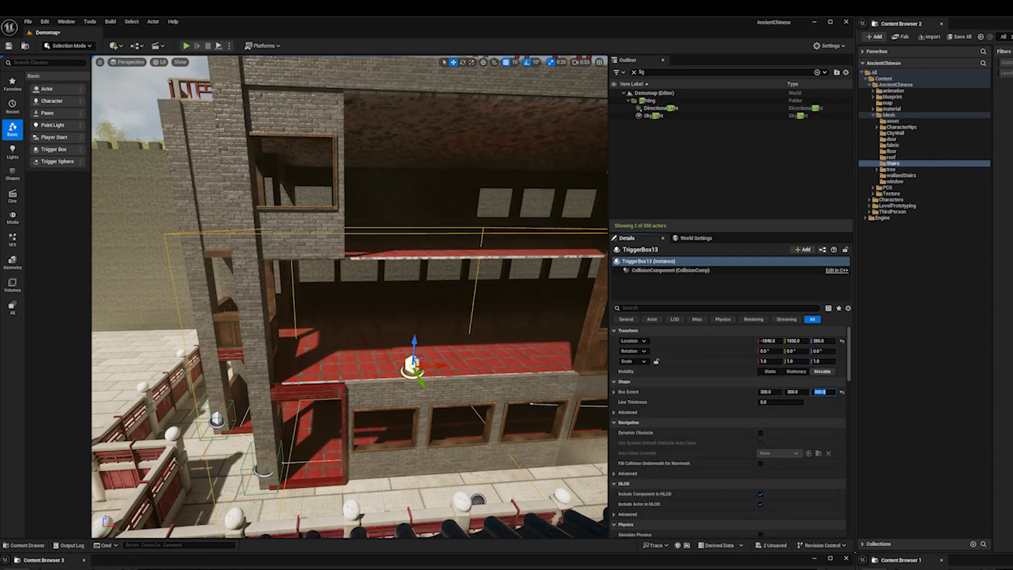
Raise the RemoveWalls box to span the upper floors and slide it along the long wall to X -940.
{"action": "right_click_drag", "start_coordinate": [469, 277], "coordinate": [464, 232]}
{"action": "left_click_drag", "start_coordinate": [369, 367], "coordinate": [363, 274]}
{"action": "right_click_drag", "start_coordinate": [363, 275], "coordinate": [366, 268]}
{"action": "left_click_drag", "start_coordinate": [368, 267], "coordinate": [353, 300]}
{"action": "mouse_move", "coordinate": [354, 300]}
{"action": "right_mouse_down"}
{"action": "mouse_move", "coordinate": [316, 304]}
{"action": "mouse_move", "coordinate": [346, 314]}
{"action": "right_mouse_up"}
{"action": "left_click_drag", "start_coordinate": [346, 315], "coordinate": [545, 350]}
{"action": "right_click_drag", "start_coordinate": [545, 351], "coordinate": [583, 344]}
{"action": "left_click_drag", "start_coordinate": [400, 321], "coordinate": [512, 325]}
{"action": "right_click_drag", "start_coordinate": [512, 325], "coordinate": [562, 322]}
{"action": "left_click_drag", "start_coordinate": [387, 316], "coordinate": [489, 318]}
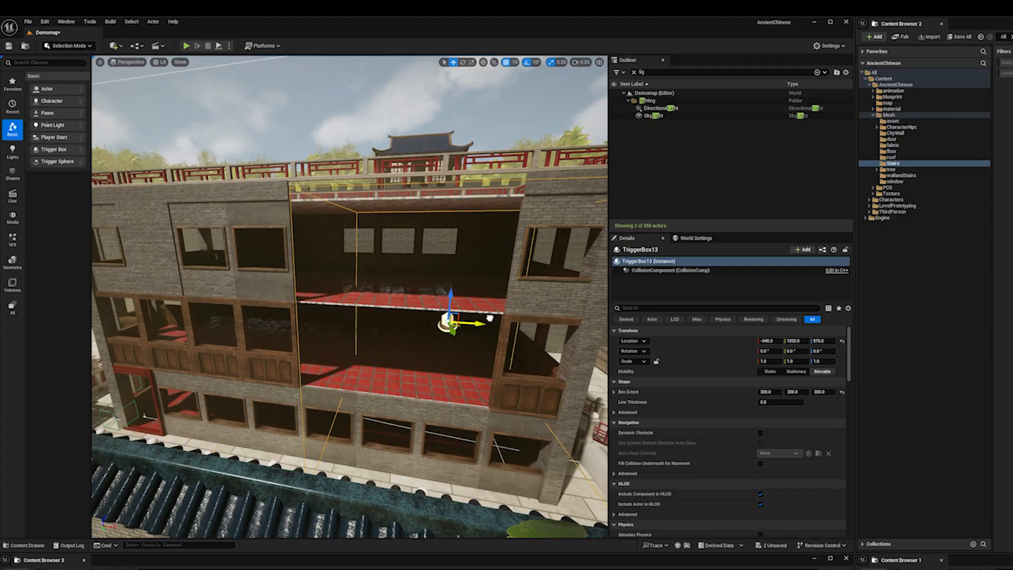
Widen the RemoveWalls box to an X extent of 500 and move it back along the wall to X -1410.
{"action": "type", "text": "500"}
{"action": "key", "text": "Return"}
{"action": "left_click", "coordinate": [478, 323]}
{"action": "right_click_drag", "start_coordinate": [478, 323], "coordinate": [493, 316]}
{"action": "left_click", "coordinate": [484, 318]}
{"action": "left_click_drag", "start_coordinate": [513, 320], "coordinate": [355, 289]}
{"action": "right_click_drag", "start_coordinate": [366, 287], "coordinate": [371, 275]}
Duplicate the RemoveWalls trigger box and move the copy toward the building's interior, with its actor tags shown.
{"action": "left_click", "coordinate": [633, 308]}
{"action": "type", "text": "t"}
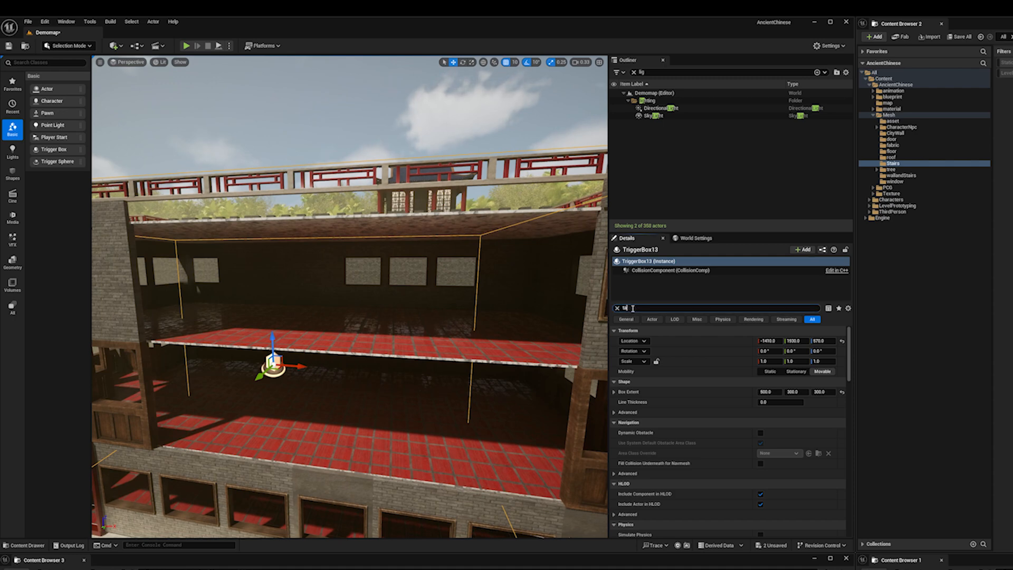
{"action": "type", "text": "ags"}
{"action": "right_click_drag", "start_coordinate": [353, 368], "coordinate": [321, 375]}
{"action": "left_click_drag", "start_coordinate": [281, 369], "coordinate": [359, 324], "text": "alt"}
{"action": "right_click_drag", "start_coordinate": [533, 353], "coordinate": [536, 347]}
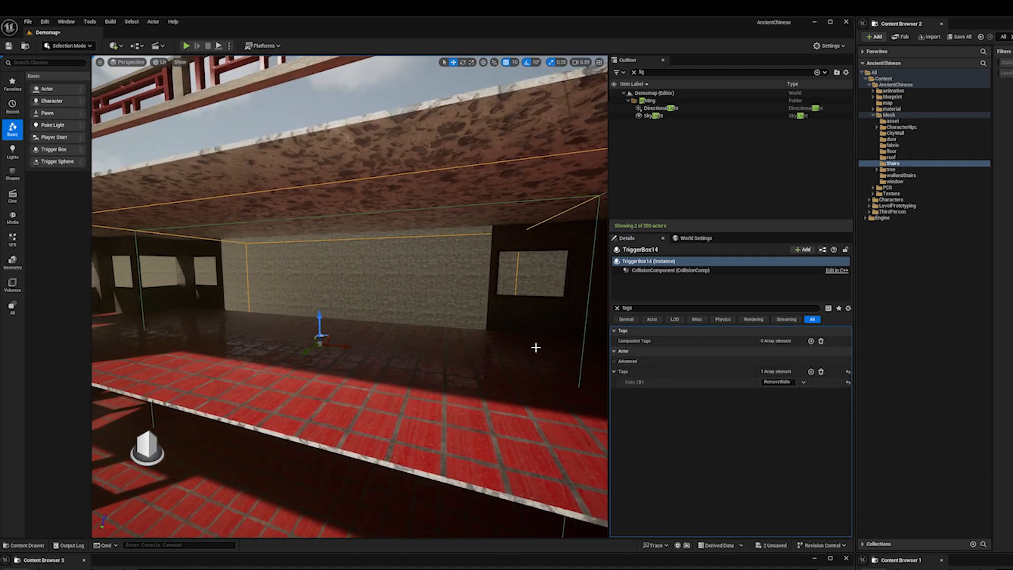
Set the copied trigger box's extent to 50, 50, 50 and move it deeper inside the upper floor.
{"action": "left_click", "coordinate": [617, 309]}
{"action": "type", "text": "50"}
{"action": "key", "text": "Tab"}
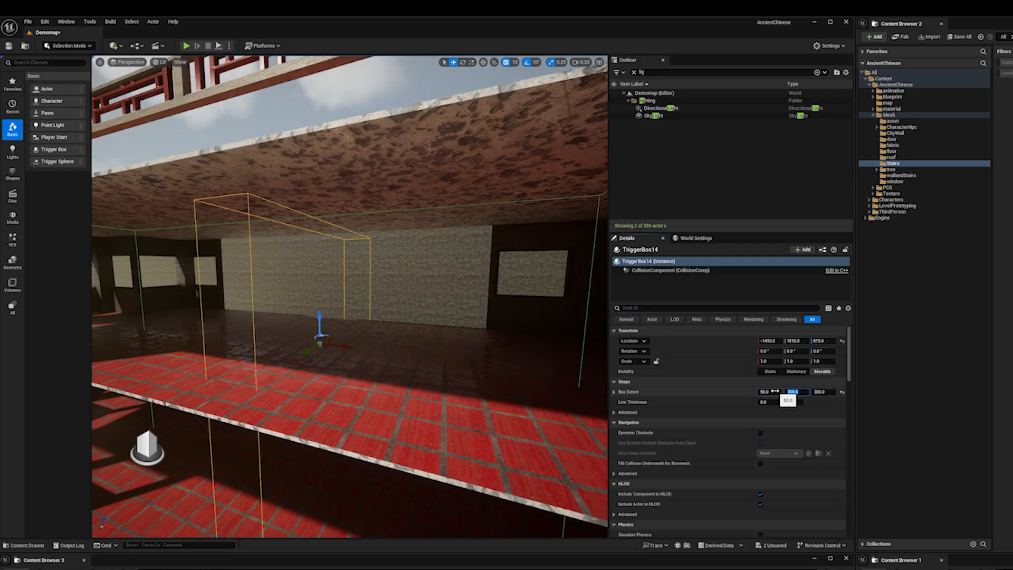
{"action": "type", "text": "50"}
{"action": "key", "text": "Tab"}
{"action": "type", "text": "50"}
{"action": "key", "text": "Return"}
{"action": "right_click_drag", "start_coordinate": [338, 345], "coordinate": [356, 361]}
{"action": "key", "text": "w"}
{"action": "left_click_drag", "start_coordinate": [363, 396], "coordinate": [316, 406]}
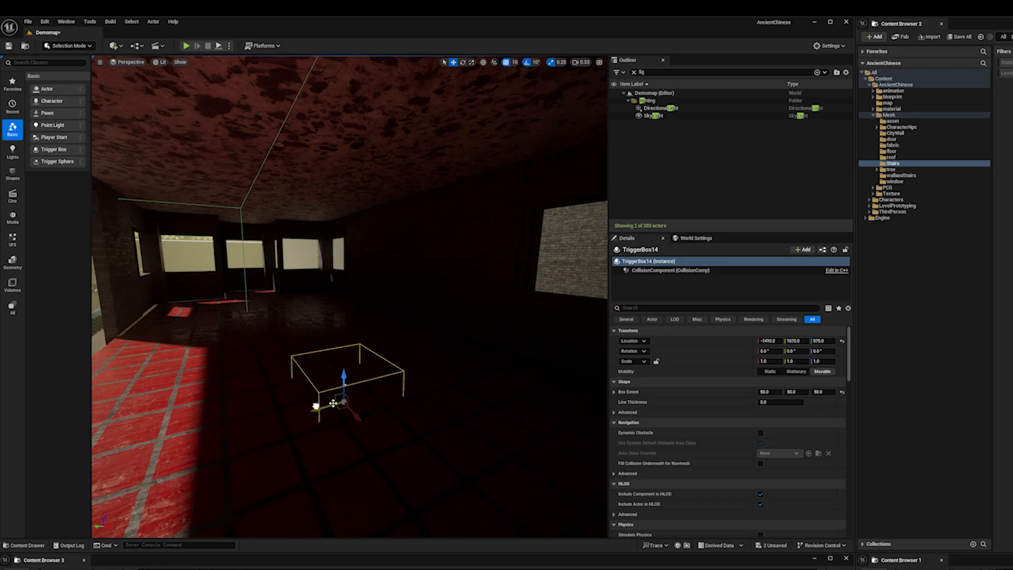
Change the small interior trigger box's actor tag to Stairs to generate a staircase.
{"action": "left_click", "coordinate": [630, 309]}
{"action": "type", "text": "tags"}
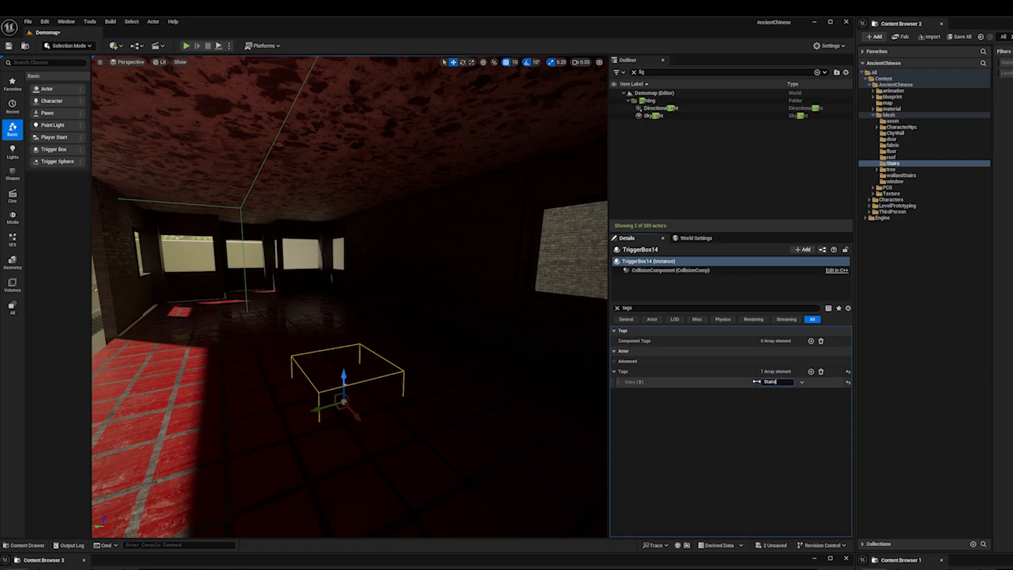
{"action": "key", "text": "Return"}
{"action": "mouse_move", "coordinate": [250, 435]}
{"action": "right_mouse_down"}
{"action": "mouse_move", "coordinate": [195, 436]}
{"action": "mouse_move", "coordinate": [251, 435]}
{"action": "right_mouse_up"}
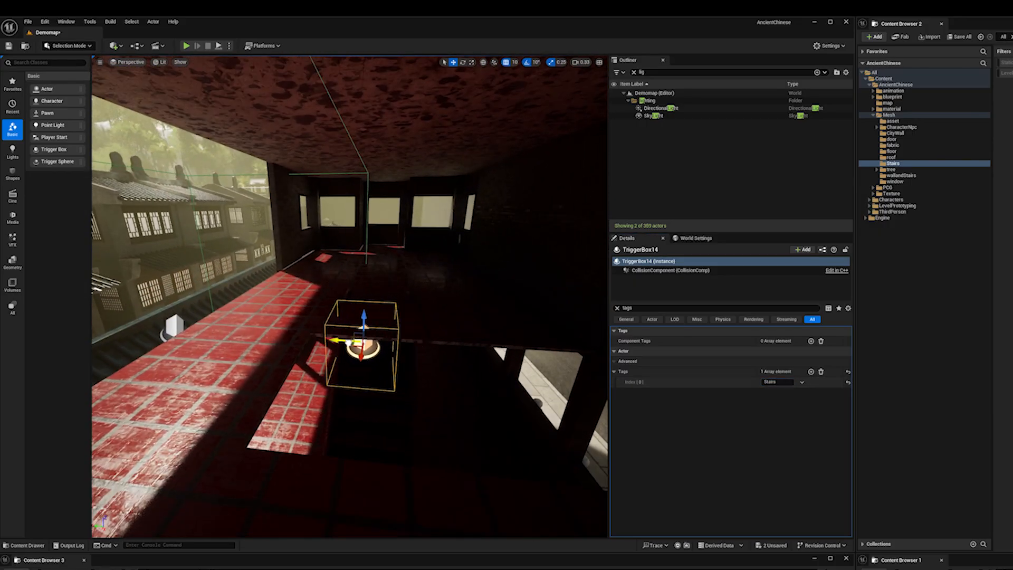
Reposition the Stairs trigger box on the floor and duplicate it up to the ceiling for a staircase to the roof.
{"action": "right_click_drag", "start_coordinate": [359, 345], "coordinate": [383, 342]}
{"action": "left_click_drag", "start_coordinate": [351, 354], "coordinate": [307, 353]}
{"action": "mouse_move", "coordinate": [307, 353]}
{"action": "right_mouse_down"}
{"action": "mouse_move", "coordinate": [354, 354]}
{"action": "mouse_move", "coordinate": [364, 338]}
{"action": "mouse_move", "coordinate": [351, 322]}
{"action": "mouse_move", "coordinate": [375, 319]}
{"action": "mouse_move", "coordinate": [370, 348]}
{"action": "mouse_move", "coordinate": [298, 404]}
{"action": "mouse_move", "coordinate": [380, 372]}
{"action": "mouse_move", "coordinate": [371, 367]}
{"action": "mouse_move", "coordinate": [356, 398]}
{"action": "mouse_move", "coordinate": [314, 367]}
{"action": "right_mouse_up"}
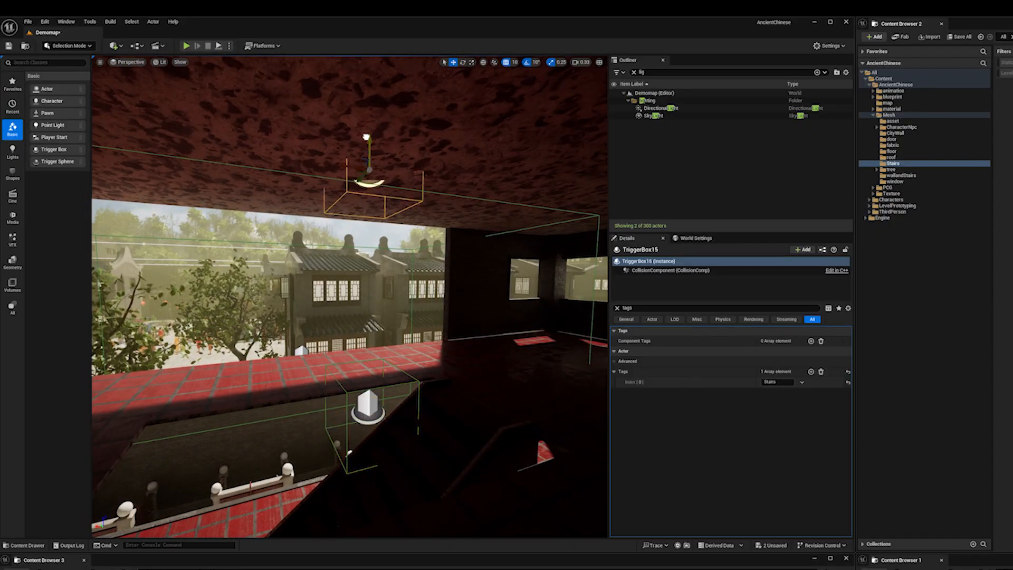
Duplicate the Stairs trigger box down to the floor below and adjust its height there.
{"action": "right_click_drag", "start_coordinate": [349, 213], "coordinate": [393, 298]}
{"action": "left_click_drag", "start_coordinate": [381, 289], "coordinate": [378, 331], "text": "alt+shift"}
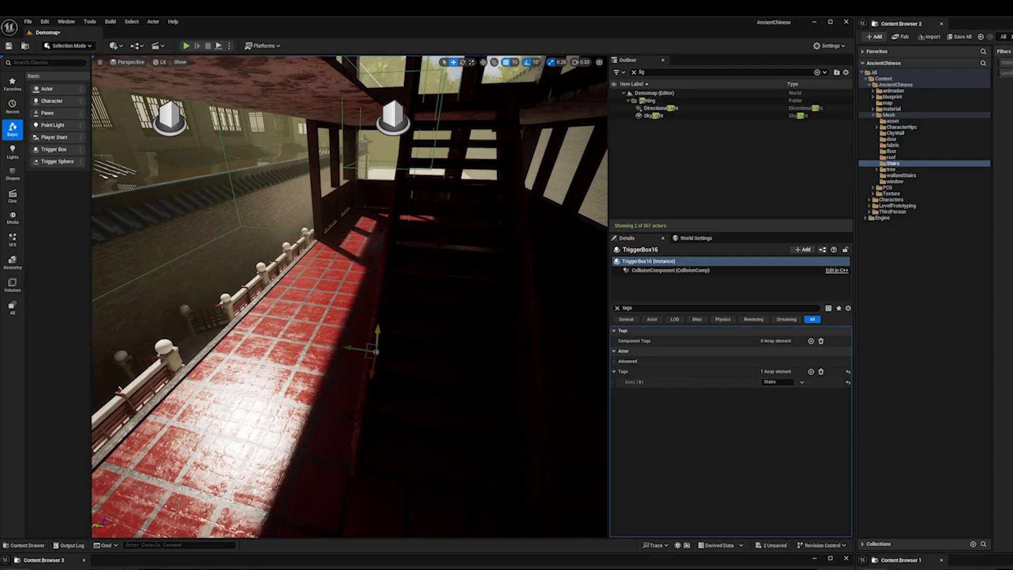
{"action": "right_click_drag", "start_coordinate": [382, 332], "coordinate": [414, 334]}
{"action": "left_click_drag", "start_coordinate": [433, 368], "coordinate": [434, 342]}
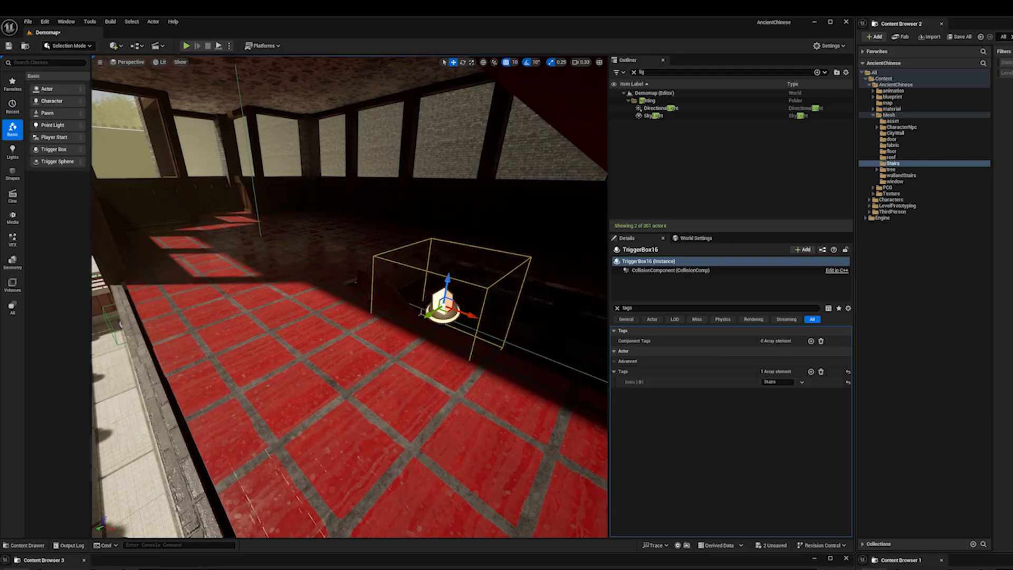
Switch the viewport to Unlit shading and line up the lowest Stairs trigger box with its floor opening.
{"action": "right_click_drag", "start_coordinate": [454, 288], "coordinate": [462, 298]}
{"action": "right_click_drag", "start_coordinate": [328, 247], "coordinate": [357, 255]}
{"action": "key", "text": "alt+3"}
{"action": "right_click_drag", "start_coordinate": [366, 296], "coordinate": [337, 279]}
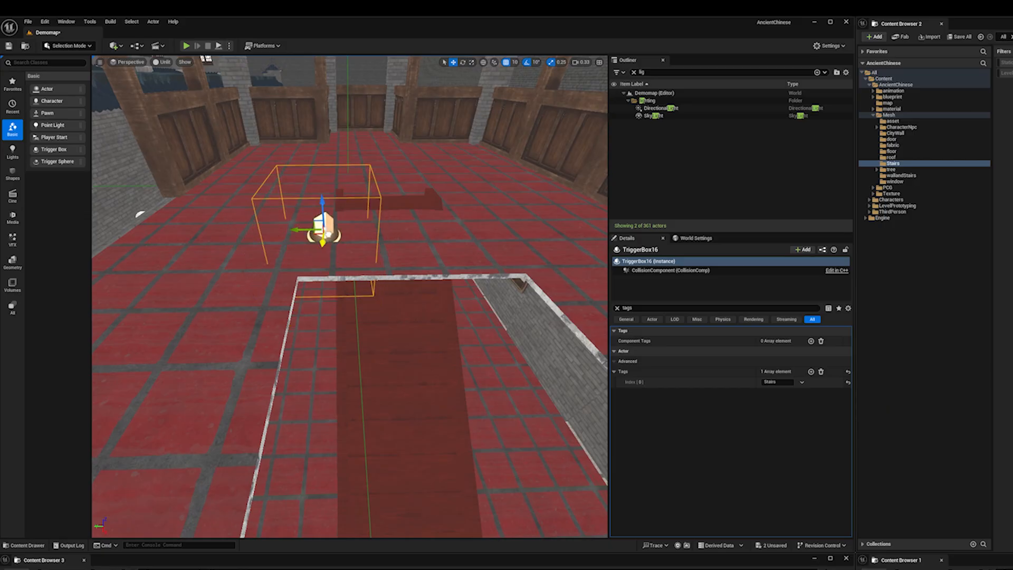
{"action": "right_click_drag", "start_coordinate": [326, 241], "coordinate": [248, 211]}
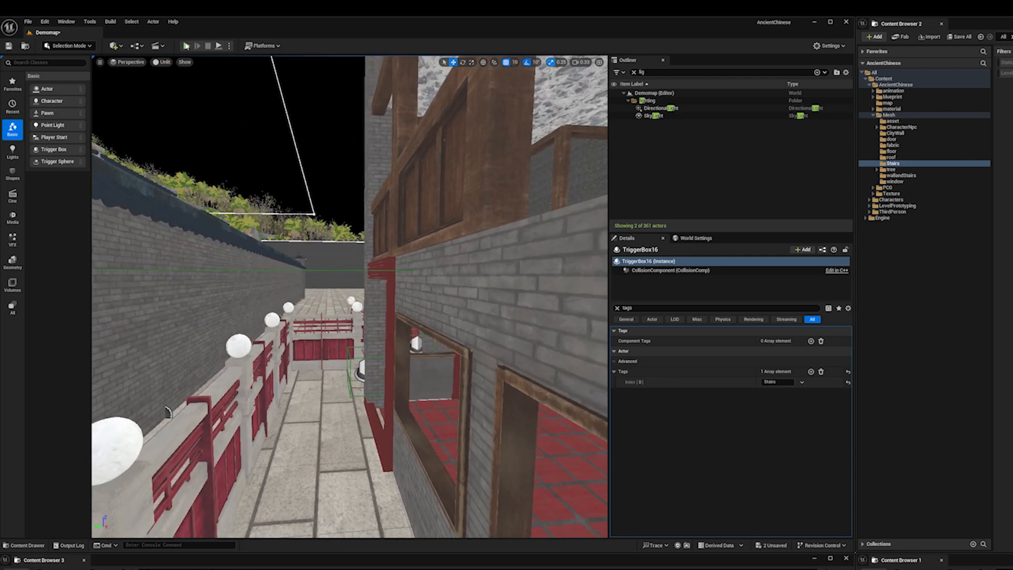
Override the level's game mode with the third-person one and play-test the building, running up the stairs to the roof and back down.
{"action": "left_click", "coordinate": [686, 240]}
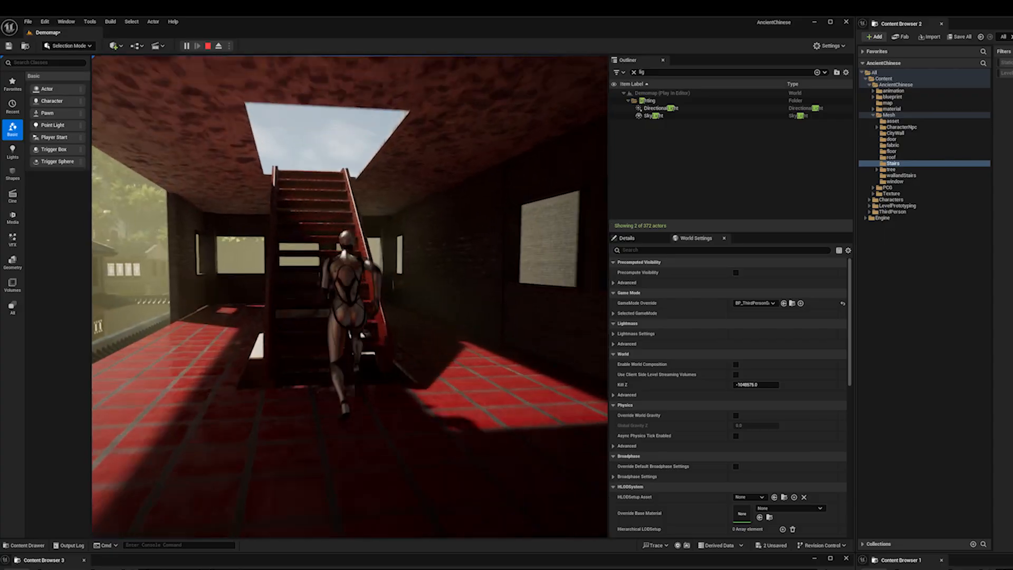
{"action": "key", "text": "w"}
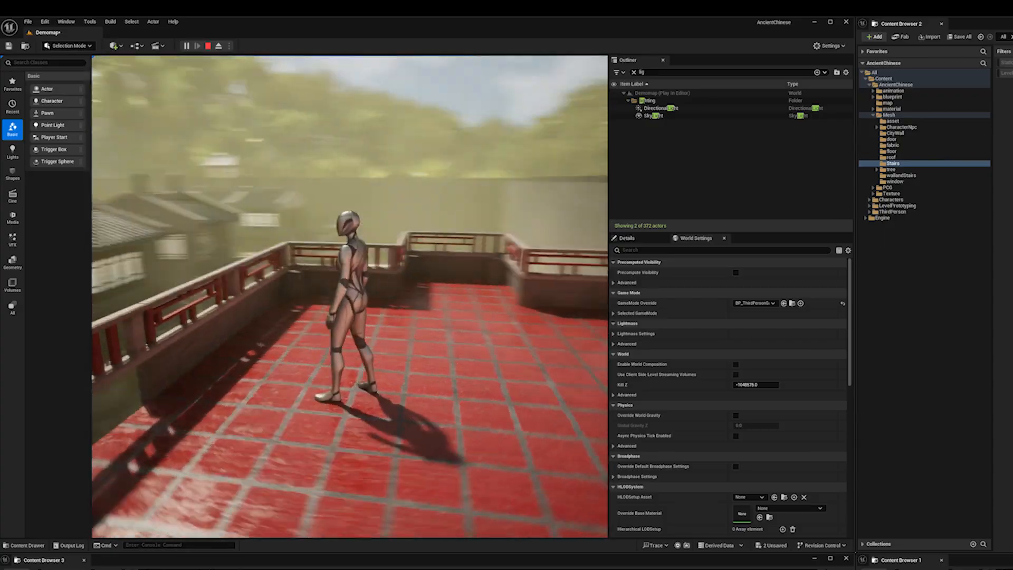
{"action": "key", "text": "w"}
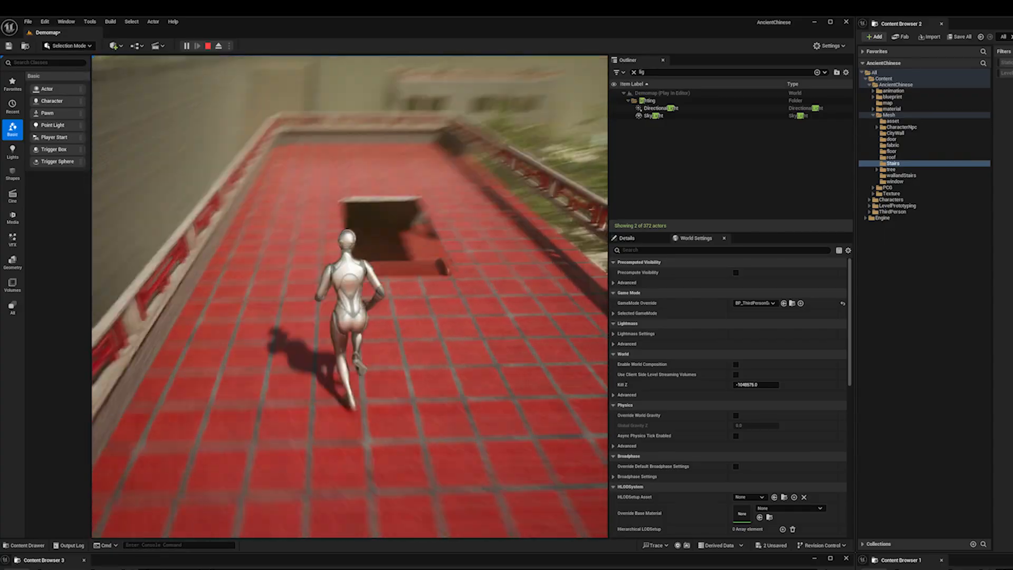
{"action": "key", "text": "w"}
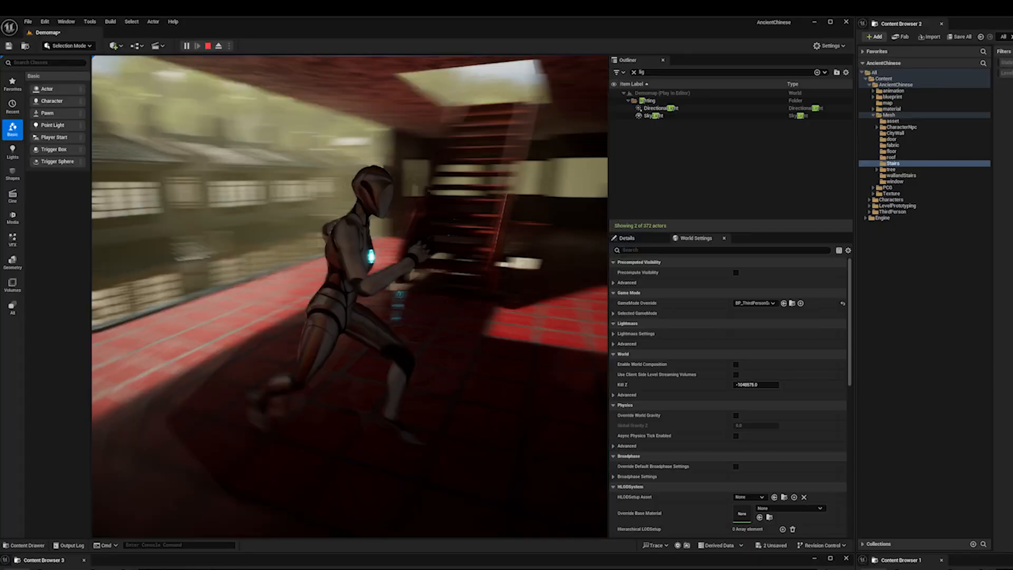
{"action": "key", "text": "w"}
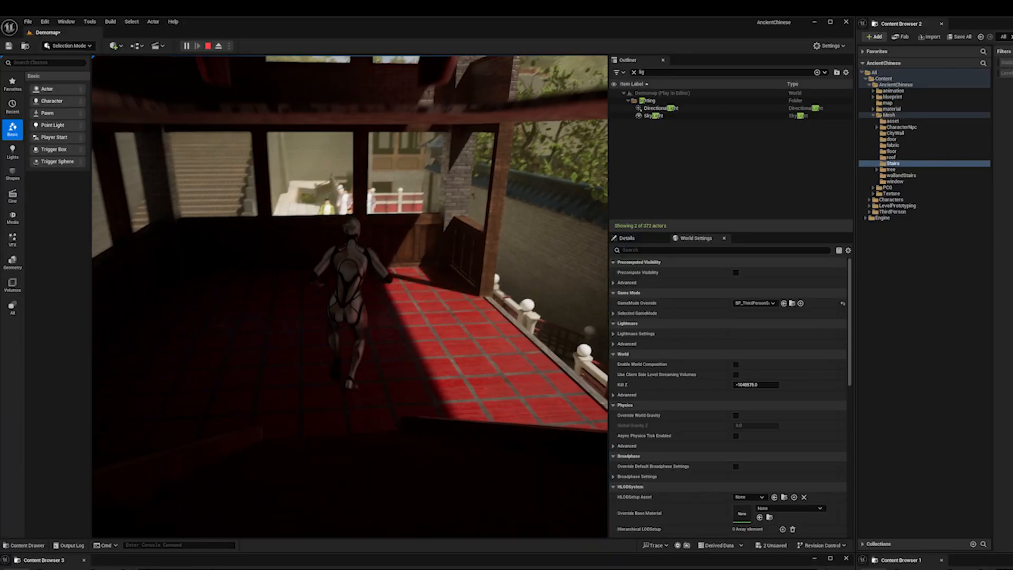
{"action": "key", "text": "w"}
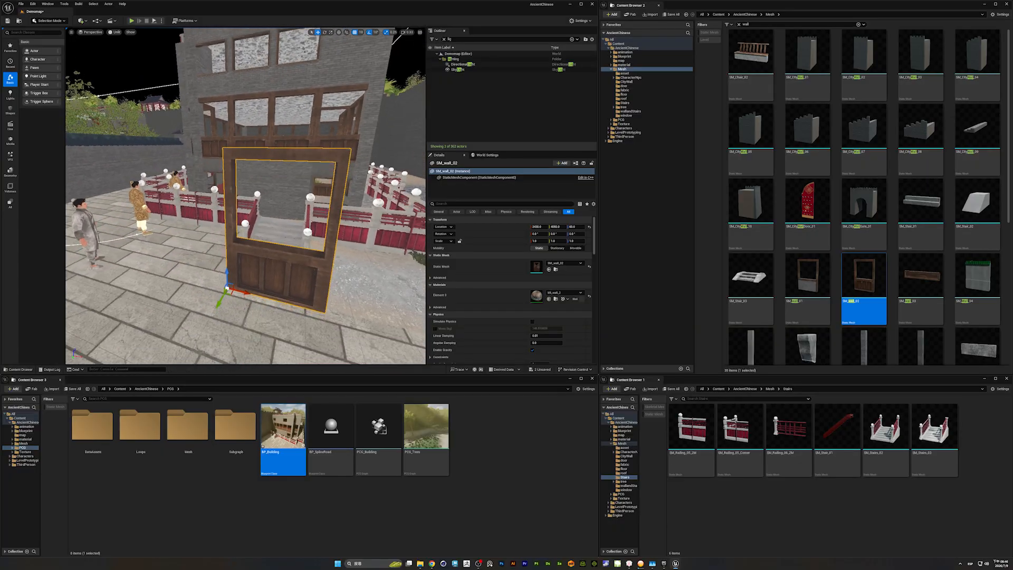
Search the meshes for window and fit two SM_window_07 panels side by side in the SM_wall_02 opening.
{"action": "type", "text": "window"}
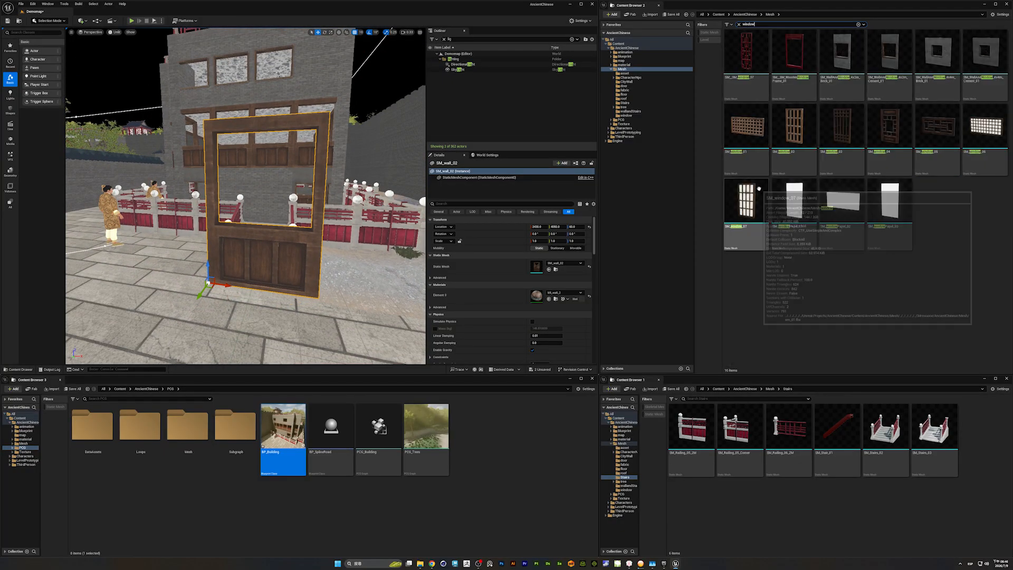
{"action": "left_click_drag", "start_coordinate": [747, 203], "coordinate": [244, 272]}
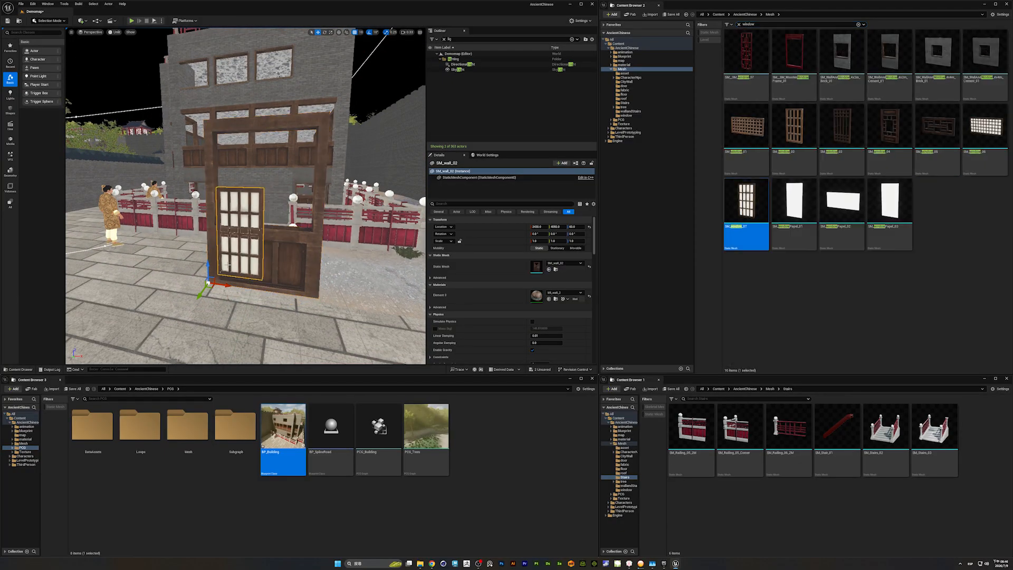
{"action": "right_click_drag", "start_coordinate": [227, 231], "coordinate": [233, 244]}
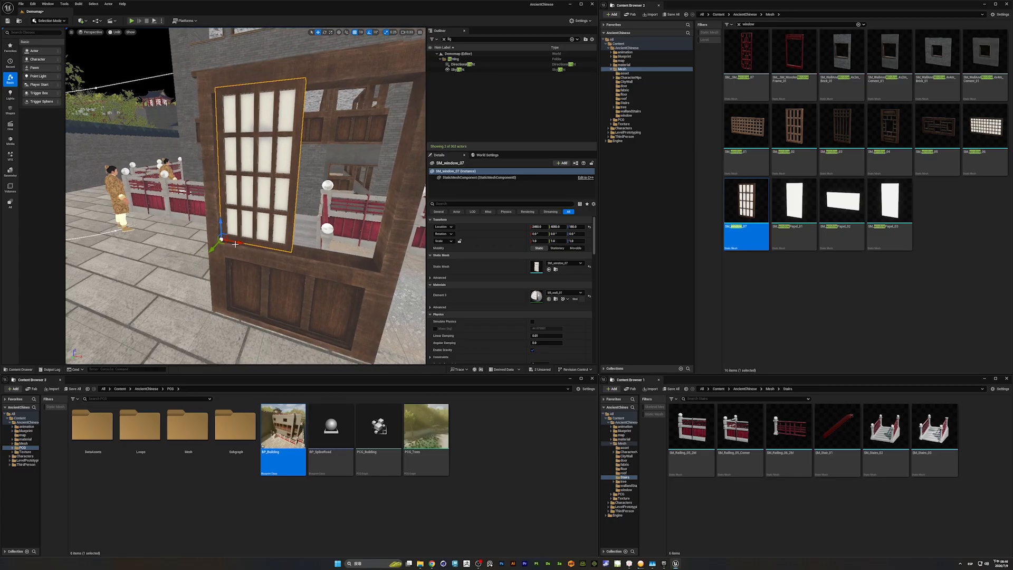
{"action": "right_click_drag", "start_coordinate": [314, 249], "coordinate": [351, 244]}
{"action": "left_click", "coordinate": [240, 227]}
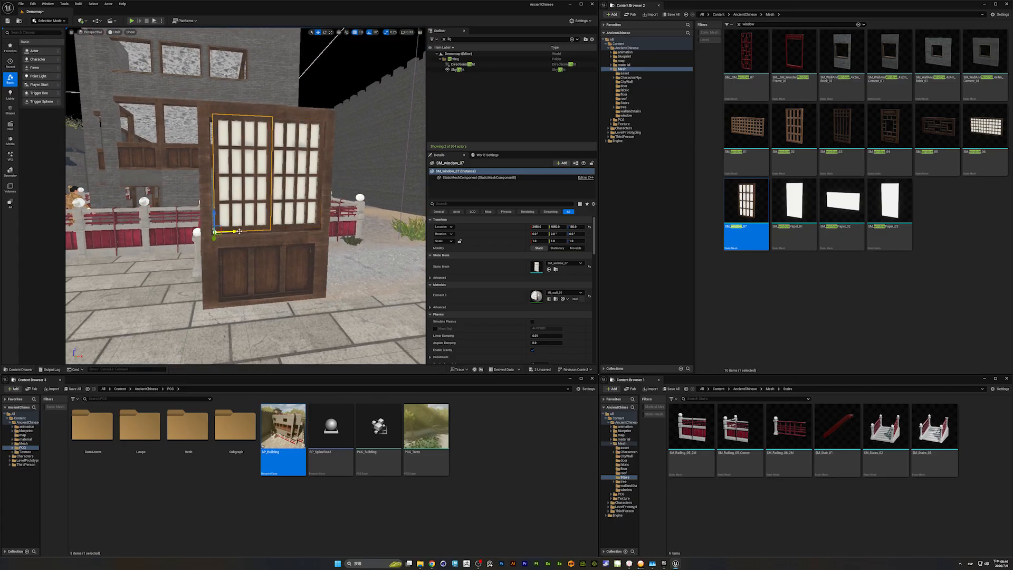
Set the location grid snap to 5 and nudge both window panels sideways within the wall frame.
{"action": "right_click_drag", "start_coordinate": [234, 231], "coordinate": [248, 232]}
{"action": "left_click", "coordinate": [361, 32]}
{"action": "left_click", "coordinate": [370, 53]}
{"action": "left_click_drag", "start_coordinate": [202, 236], "coordinate": [207, 236]}
{"action": "mouse_move", "coordinate": [207, 237]}
{"action": "right_mouse_down"}
{"action": "mouse_move", "coordinate": [185, 238]}
{"action": "mouse_move", "coordinate": [264, 240]}
{"action": "mouse_move", "coordinate": [212, 237]}
{"action": "right_mouse_up"}
{"action": "left_click", "coordinate": [266, 228]}
{"action": "left_click_drag", "start_coordinate": [250, 254], "coordinate": [259, 253]}
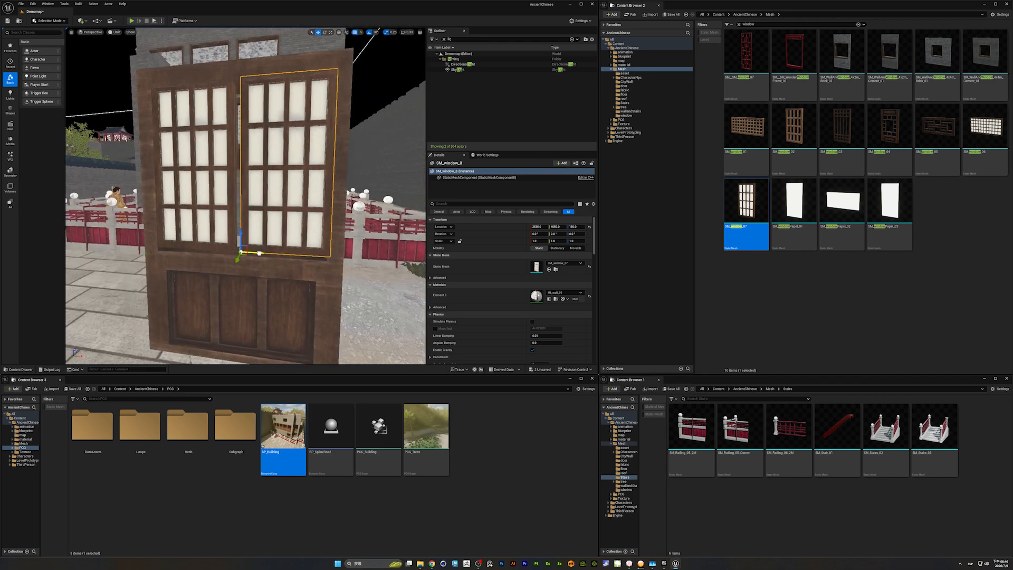
Restore Lit shading and move the second window panel back to close the gap between the two.
{"action": "key", "text": "alt+4"}
{"action": "mouse_move", "coordinate": [258, 254]}
{"action": "right_mouse_down"}
{"action": "mouse_move", "coordinate": [222, 250]}
{"action": "mouse_move", "coordinate": [265, 249]}
{"action": "right_mouse_up"}
{"action": "left_click_drag", "start_coordinate": [265, 250], "coordinate": [259, 251]}
{"action": "right_click_drag", "start_coordinate": [258, 250], "coordinate": [273, 256]}
Convert the wall frame and both window panels into a single static mesh named SM_windowWall in the Content folder.
{"action": "left_click", "coordinate": [259, 250], "text": "ctrl"}
{"action": "left_click", "coordinate": [273, 256], "text": "ctrl"}
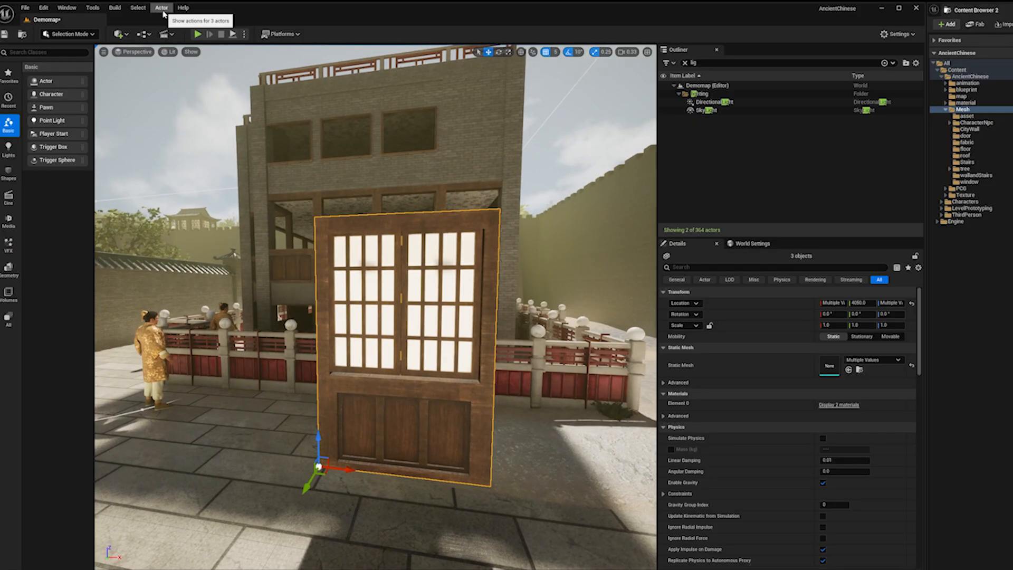
{"action": "left_click", "coordinate": [162, 8]}
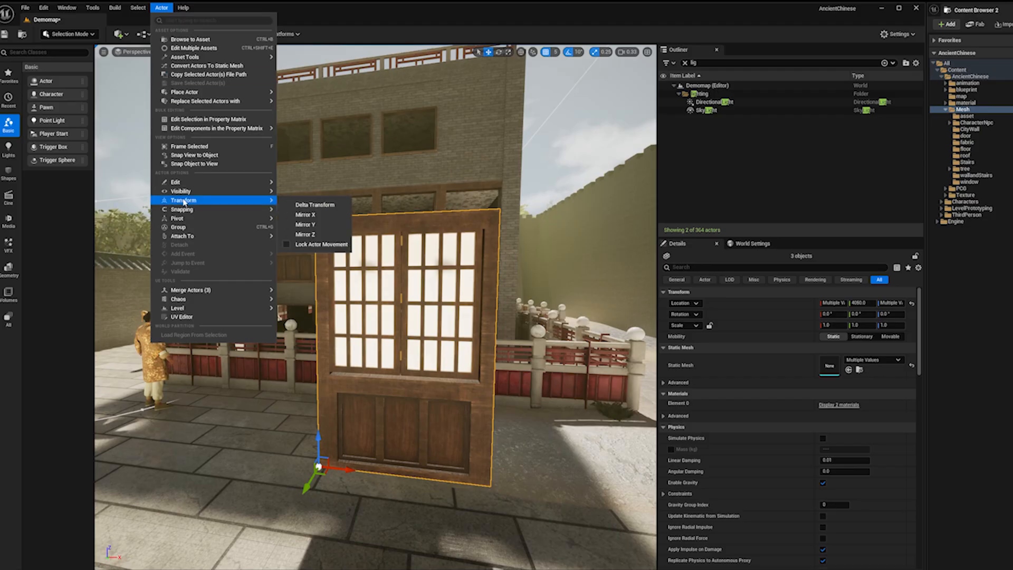
{"action": "left_click", "coordinate": [239, 67]}
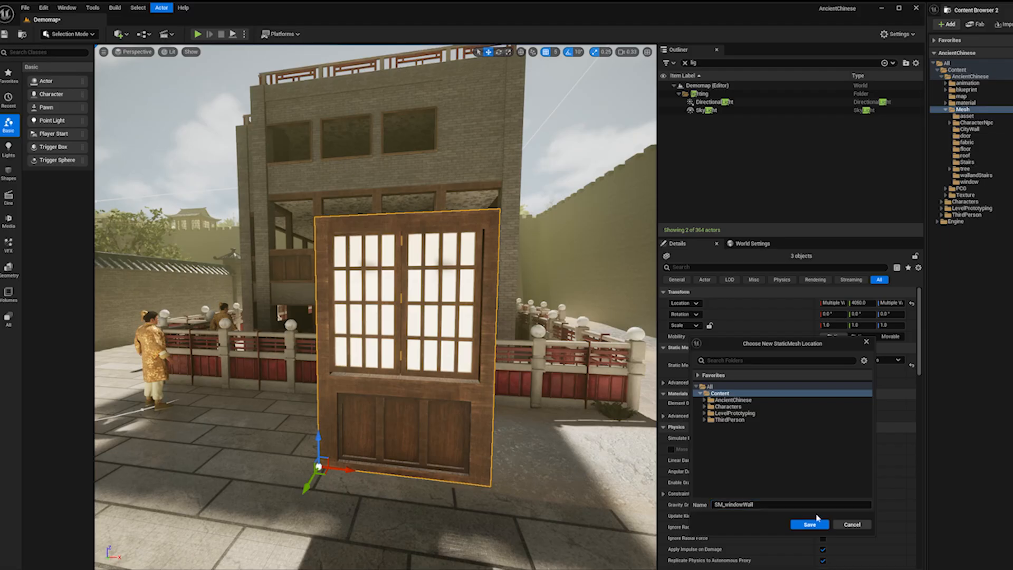
{"action": "left_click", "coordinate": [810, 525]}
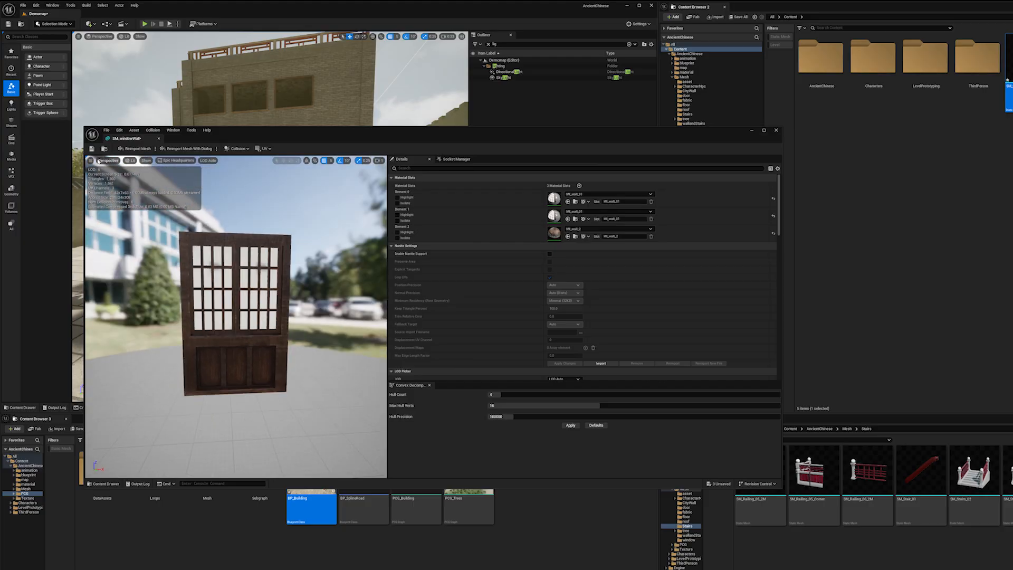
Generate convex decomposition collision for SM_windowWall with a hull count of 4, check it, and close the mesh editor.
{"action": "left_click", "coordinate": [200, 228]}
{"action": "left_click", "coordinate": [170, 257]}
{"action": "left_click_drag", "start_coordinate": [238, 317], "coordinate": [164, 317]}
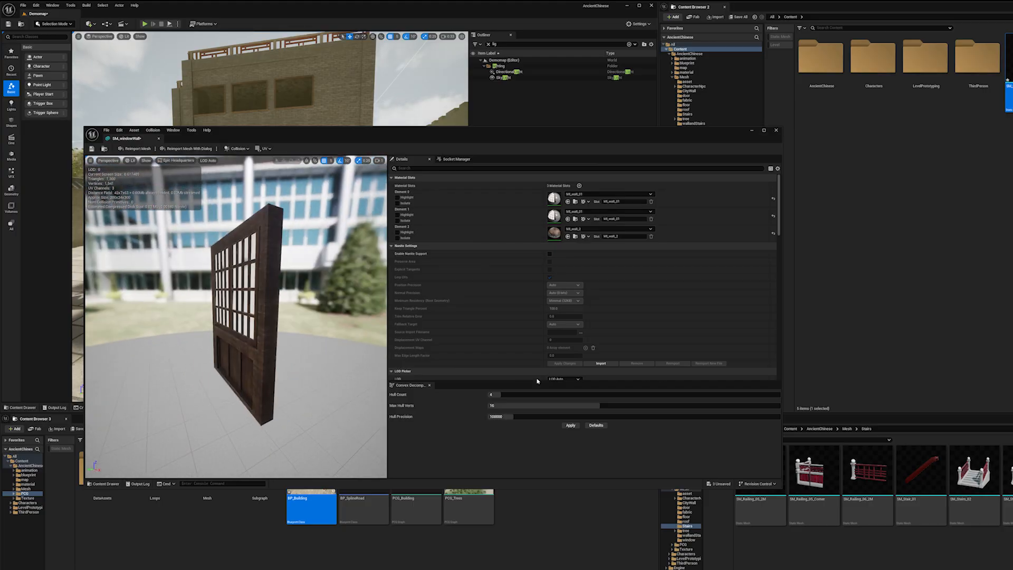
{"action": "left_click", "coordinate": [571, 425]}
{"action": "left_click_drag", "start_coordinate": [258, 330], "coordinate": [332, 330]}
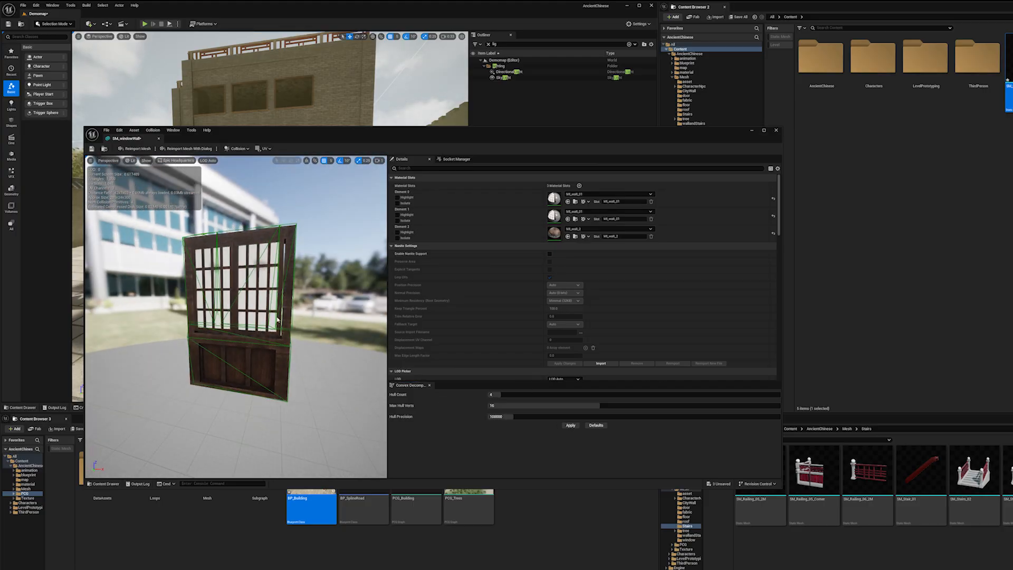
{"action": "left_click", "coordinate": [159, 139]}
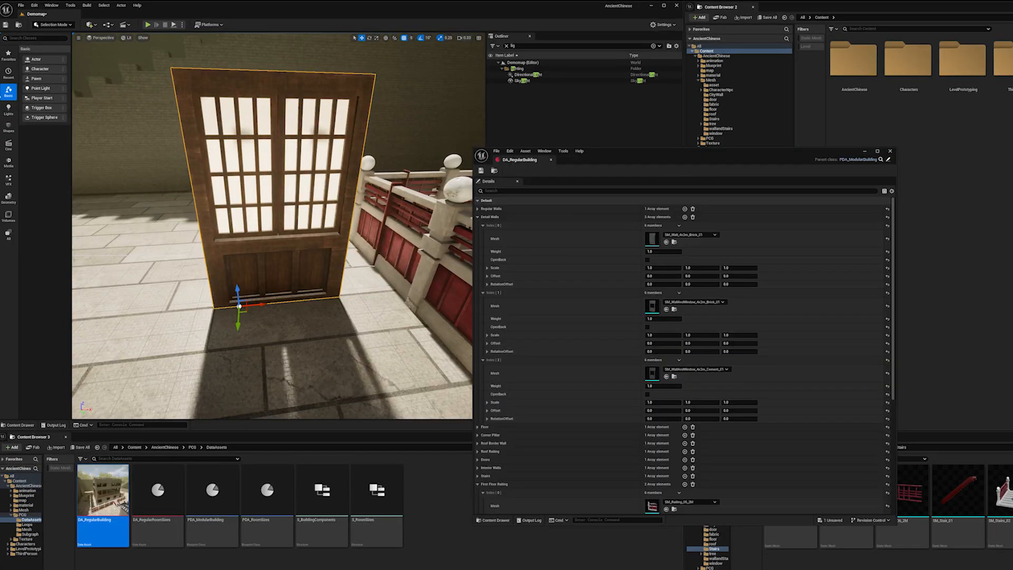
Switch to Modeling mode and open the Edit Pivot tool for the SM_windowWall mesh in the level.
{"action": "left_click", "coordinate": [53, 25]}
{"action": "left_click", "coordinate": [58, 60]}
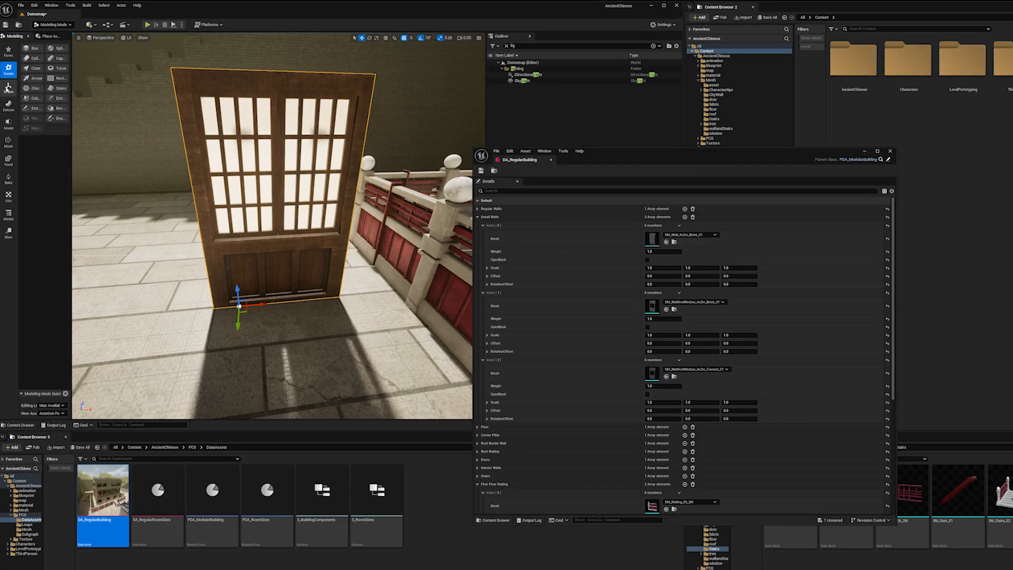
{"action": "left_click", "coordinate": [8, 90]}
{"action": "left_click_drag", "start_coordinate": [73, 107], "coordinate": [131, 108]}
{"action": "left_click", "coordinate": [48, 68]}
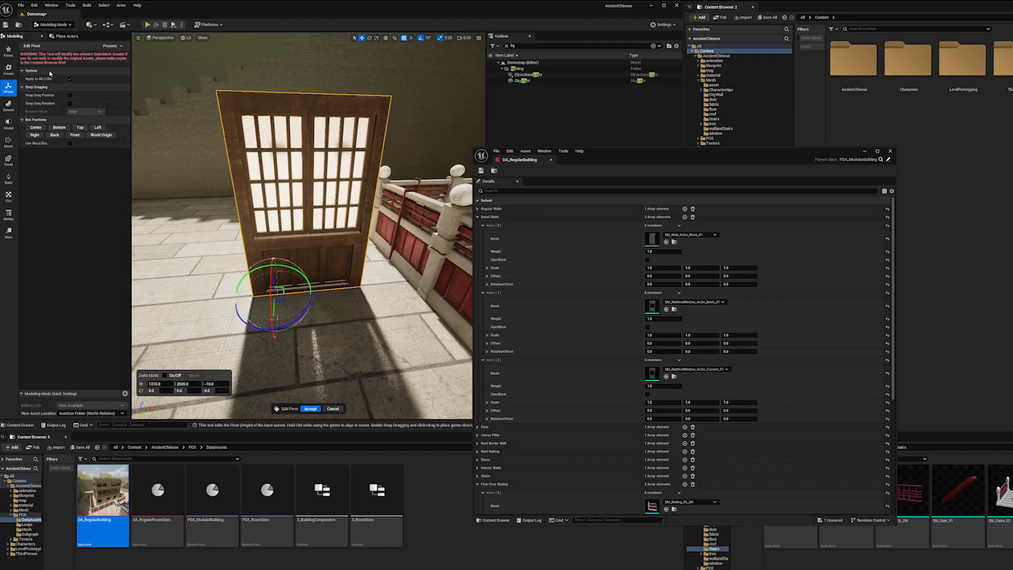
Set the location grid snap to 1, move SM_windowWall's pivot to the bottom corner of its frame and accept the edit.
{"action": "scroll", "coordinate": [295, 271], "scroll_direction": "up", "scroll_amount": 6}
{"action": "left_click_drag", "start_coordinate": [294, 271], "coordinate": [253, 271]}
{"action": "right_click_drag", "start_coordinate": [253, 270], "coordinate": [292, 387]}
{"action": "left_click", "coordinate": [412, 41]}
{"action": "left_click", "coordinate": [418, 55]}
{"action": "left_click_drag", "start_coordinate": [248, 368], "coordinate": [266, 347]}
{"action": "right_click_drag", "start_coordinate": [266, 343], "coordinate": [248, 332]}
{"action": "left_click", "coordinate": [310, 410]}
{"action": "right_click_drag", "start_coordinate": [310, 401], "coordinate": [259, 396]}
{"action": "right_click_drag", "start_coordinate": [280, 317], "coordinate": [293, 317]}
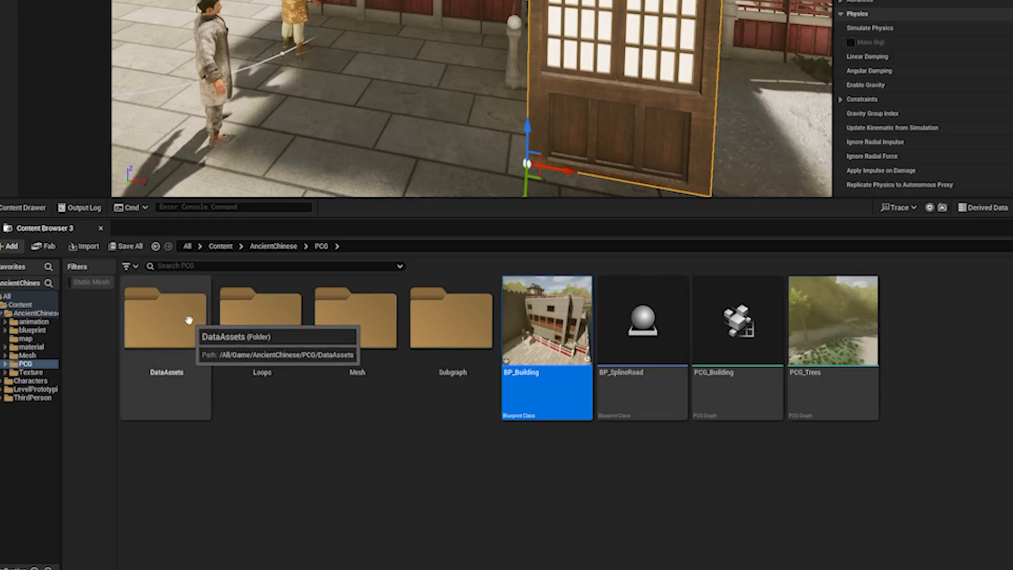
Open the PCG DataAssets folder and capture a view of the building as the thumbnail of DA_RegularBuilding.
{"action": "left_click", "coordinate": [173, 326]}
{"action": "double_click", "coordinate": [173, 325]}
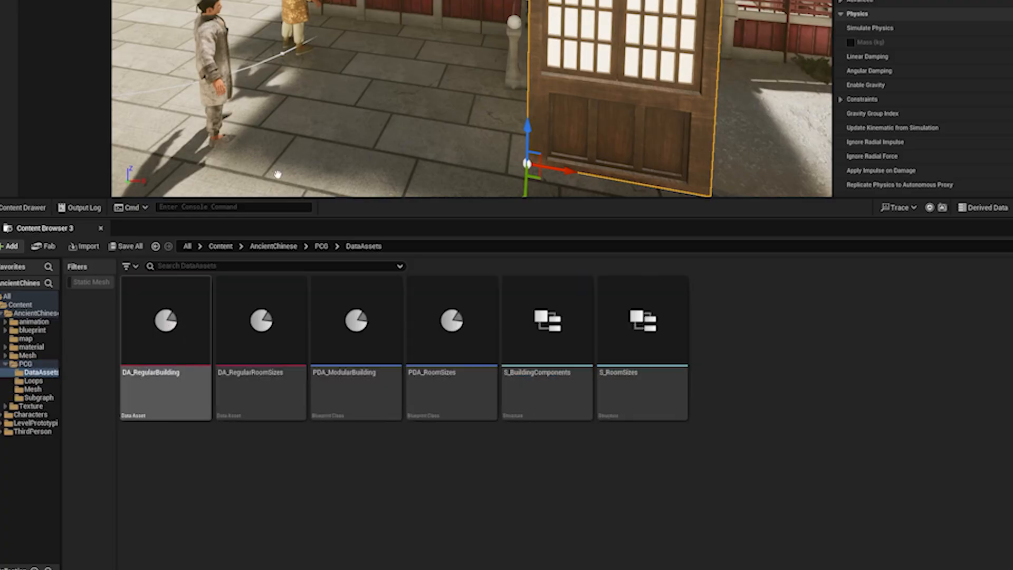
{"action": "right_click_drag", "start_coordinate": [471, 100], "coordinate": [412, 111]}
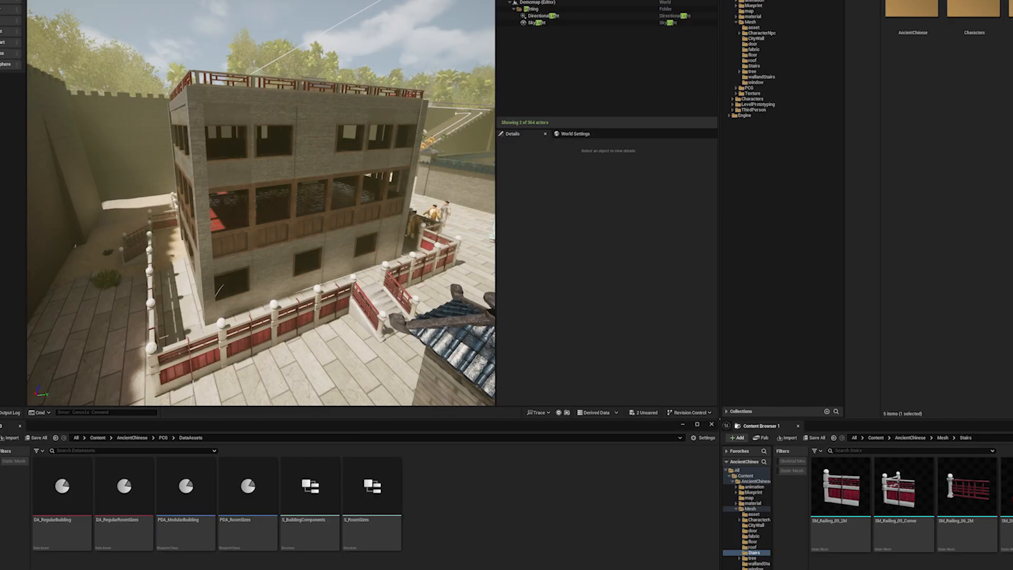
{"action": "right_click_drag", "start_coordinate": [261, 212], "coordinate": [275, 212]}
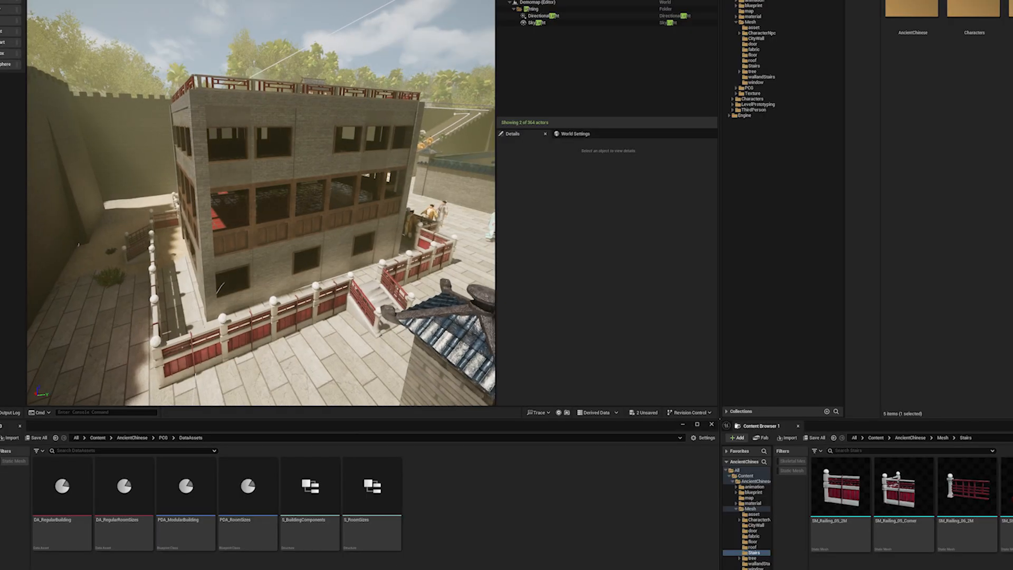
{"action": "right_click", "coordinate": [66, 488]}
{"action": "mouse_move", "coordinate": [149, 380]}
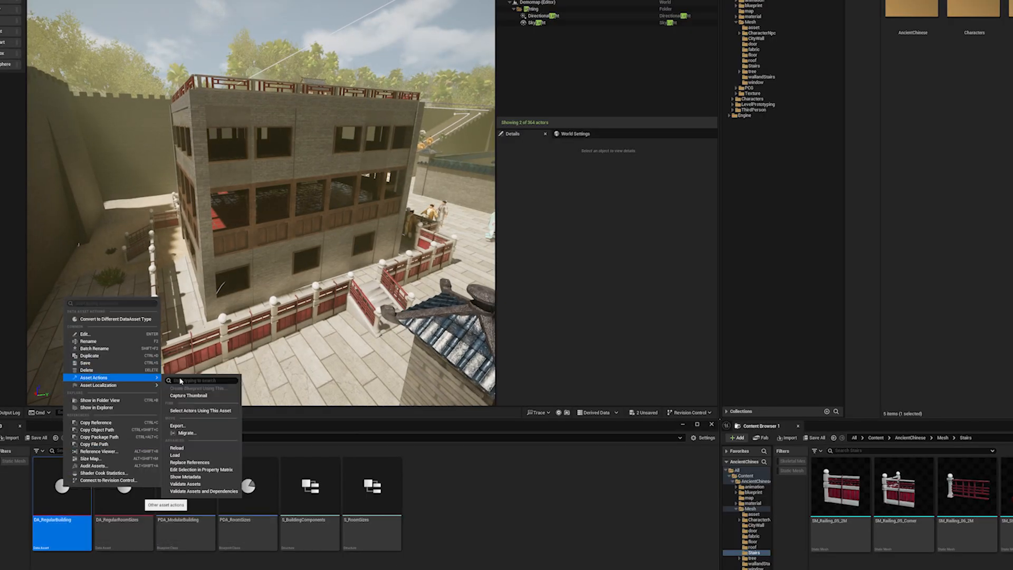
{"action": "left_click", "coordinate": [199, 396]}
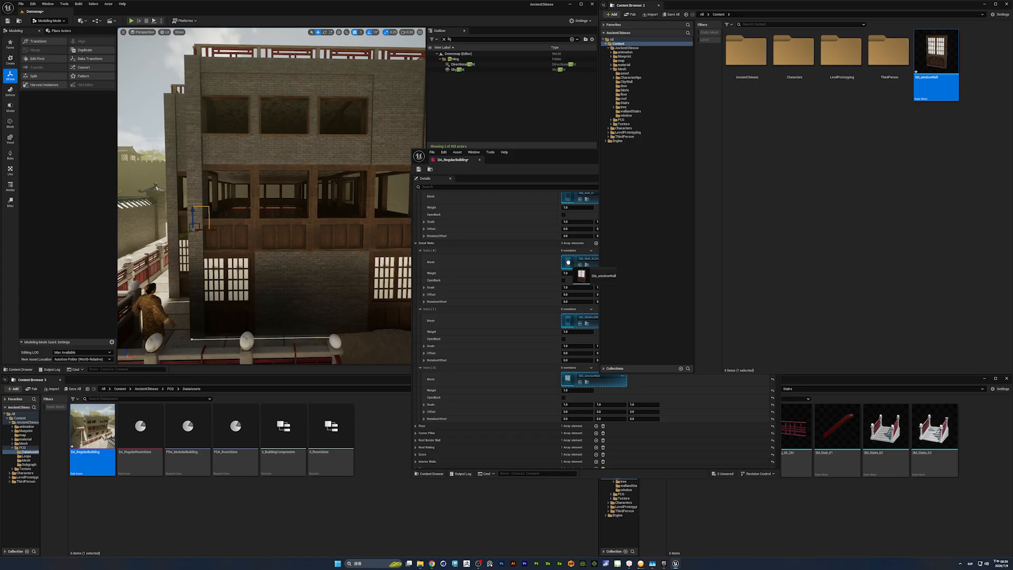
Assign SM_windowWall as the mesh of Regular Walls index 0 in DA_RegularBuilding.
{"action": "left_click_drag", "start_coordinate": [569, 262], "coordinate": [569, 263]}
{"action": "right_click_drag", "start_coordinate": [272, 196], "coordinate": [354, 196]}
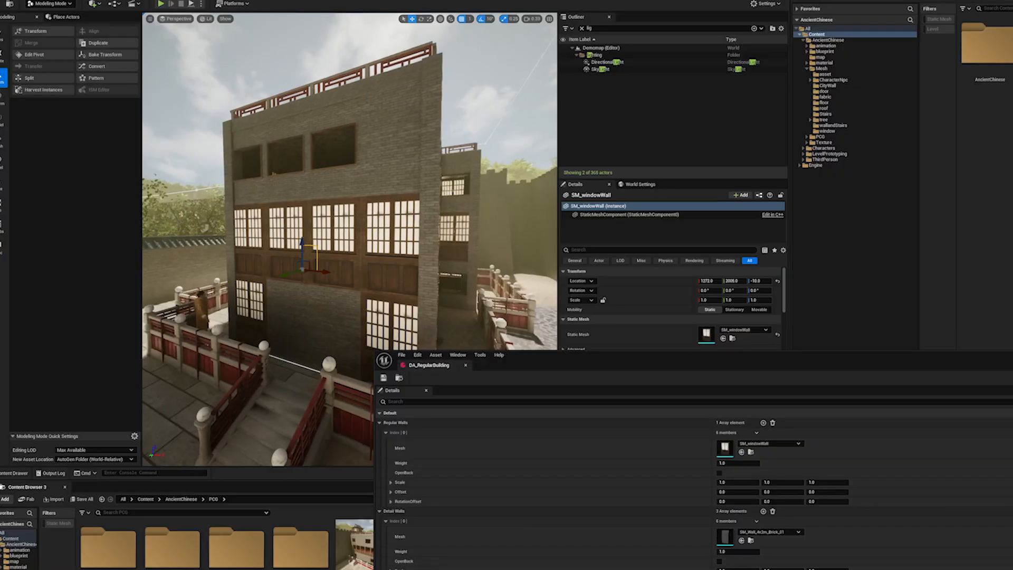
{"action": "right_click_drag", "start_coordinate": [270, 194], "coordinate": [325, 194]}
Examine the building's facades from several sides alongside the wall mesh entries, and close DA_RegularBuilding.
{"action": "left_click_drag", "start_coordinate": [571, 363], "coordinate": [339, 411]}
{"action": "right_click_drag", "start_coordinate": [319, 302], "coordinate": [380, 280]}
{"action": "right_click_drag", "start_coordinate": [367, 321], "coordinate": [232, 334]}
{"action": "left_click_drag", "start_coordinate": [611, 541], "coordinate": [518, 210]}
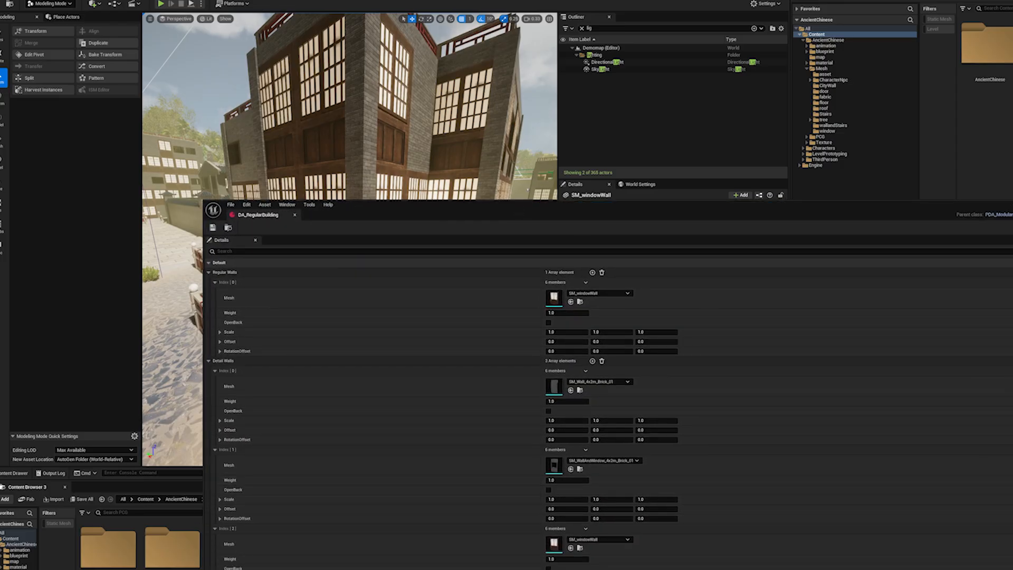
{"action": "left_click_drag", "start_coordinate": [634, 214], "coordinate": [584, 226]}
{"action": "left_click_drag", "start_coordinate": [455, 218], "coordinate": [832, 233]}
{"action": "mouse_move", "coordinate": [373, 308]}
{"action": "right_mouse_down"}
{"action": "mouse_move", "coordinate": [422, 308]}
{"action": "mouse_move", "coordinate": [348, 295]}
{"action": "mouse_move", "coordinate": [374, 309]}
{"action": "right_mouse_up"}
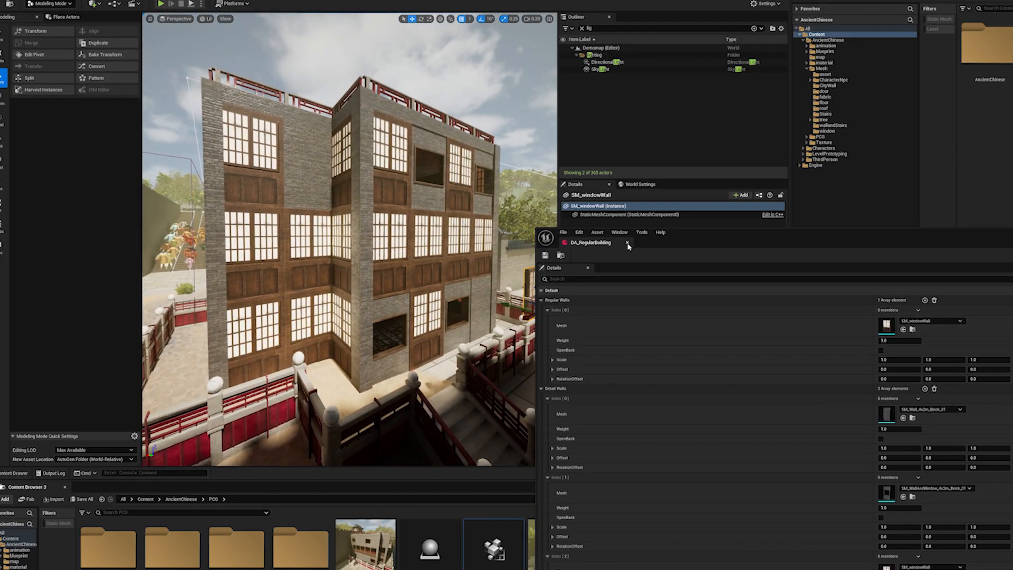
{"action": "left_click", "coordinate": [628, 243]}
Save all modified assets and the level, and return to the PCG folder.
{"action": "right_click_drag", "start_coordinate": [350, 264], "coordinate": [344, 236]}
{"action": "left_click", "coordinate": [11, 1]}
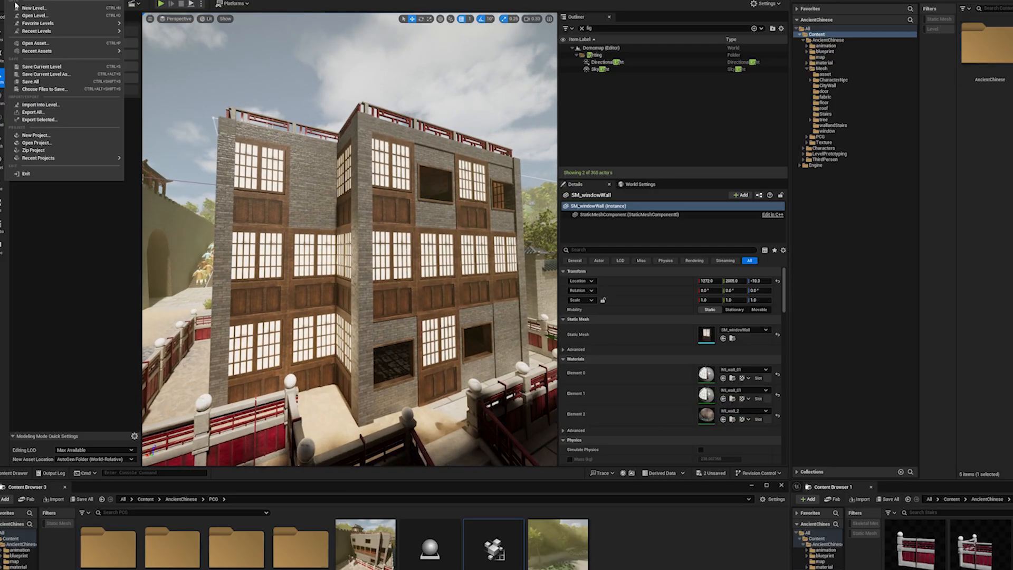
{"action": "left_click", "coordinate": [29, 82]}
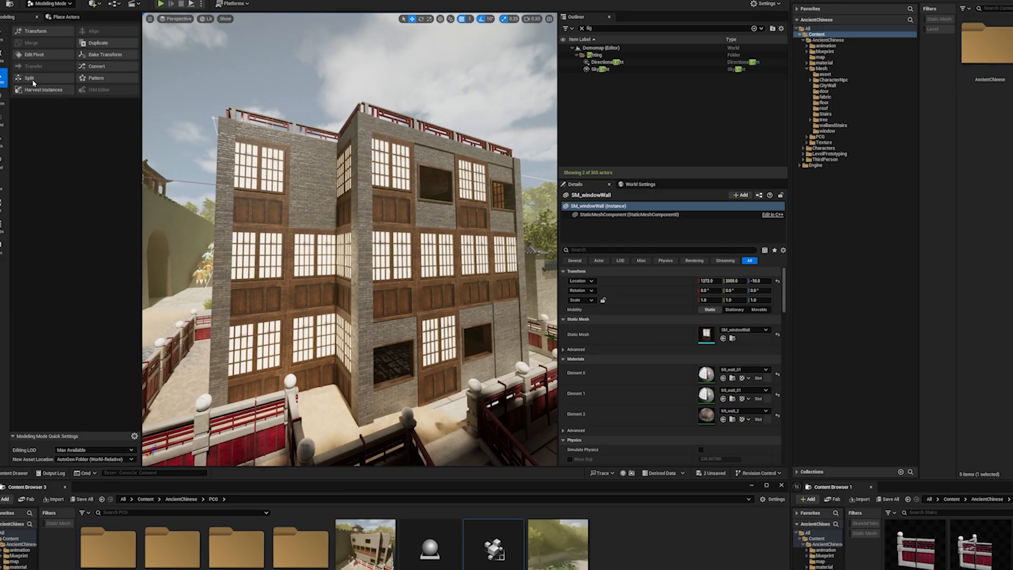
{"action": "double_click", "coordinate": [243, 558]}
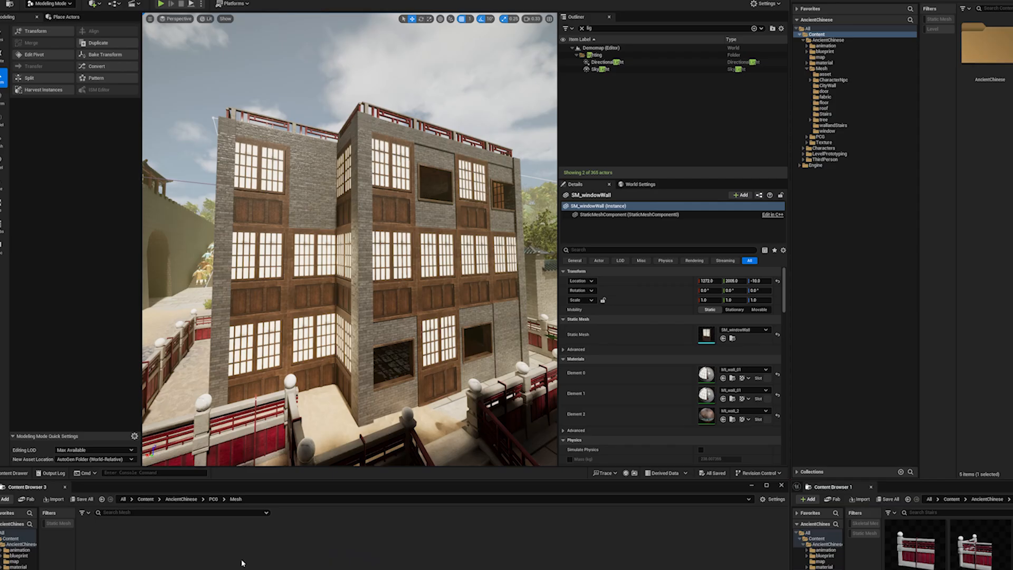
{"action": "key", "text": "alt+Left"}
Select the building BP_Building3 and set its Unique Floor Offset to 1.
{"action": "right_click_drag", "start_coordinate": [493, 349], "coordinate": [433, 344]}
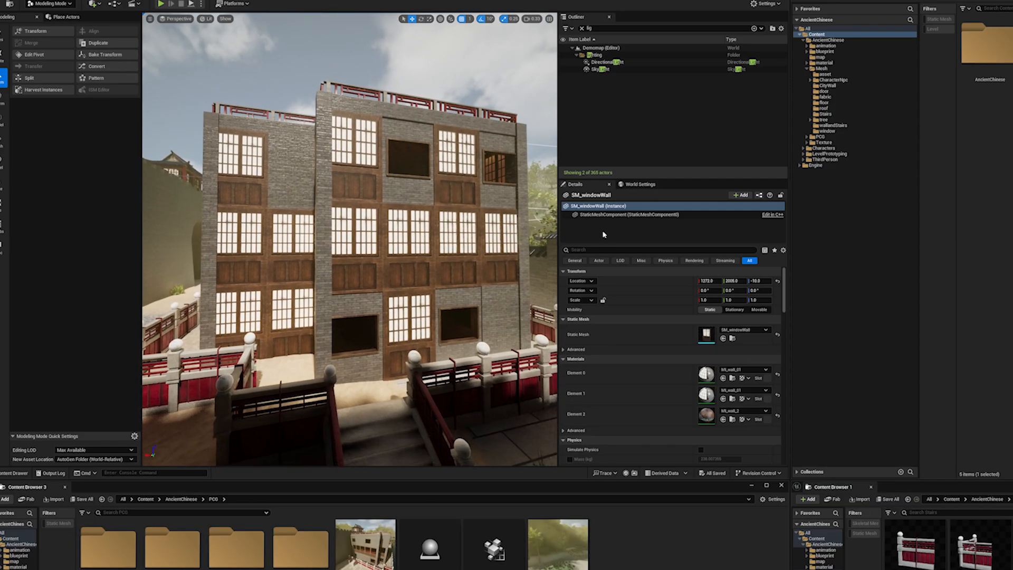
{"action": "left_click", "coordinate": [460, 294]}
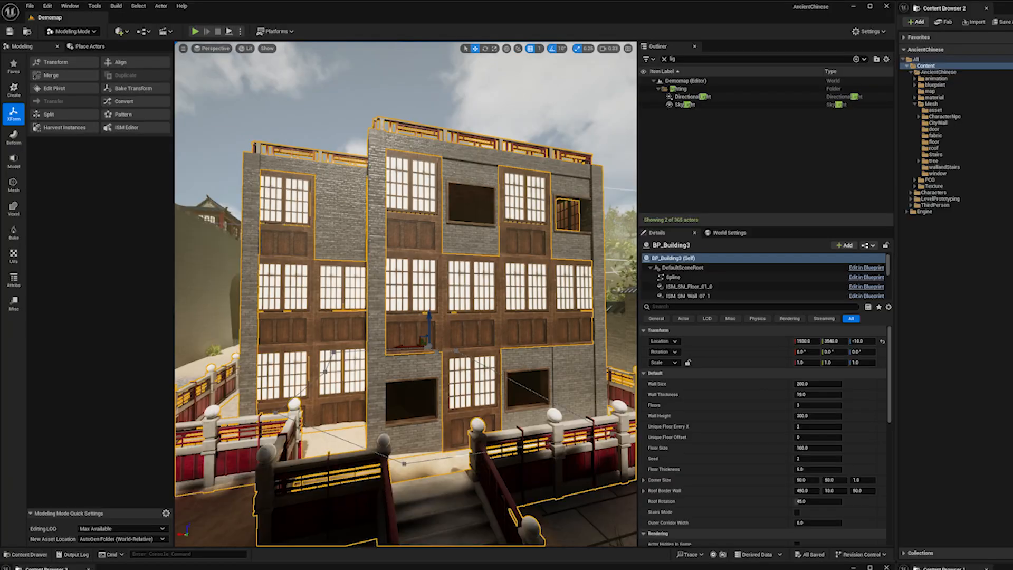
{"action": "mouse_move", "coordinate": [475, 316]}
{"action": "right_mouse_down"}
{"action": "mouse_move", "coordinate": [480, 343]}
{"action": "mouse_move", "coordinate": [473, 306]}
{"action": "right_mouse_up"}
{"action": "left_click", "coordinate": [809, 438]}
{"action": "type", "text": "1"}
{"action": "key", "text": "Return"}
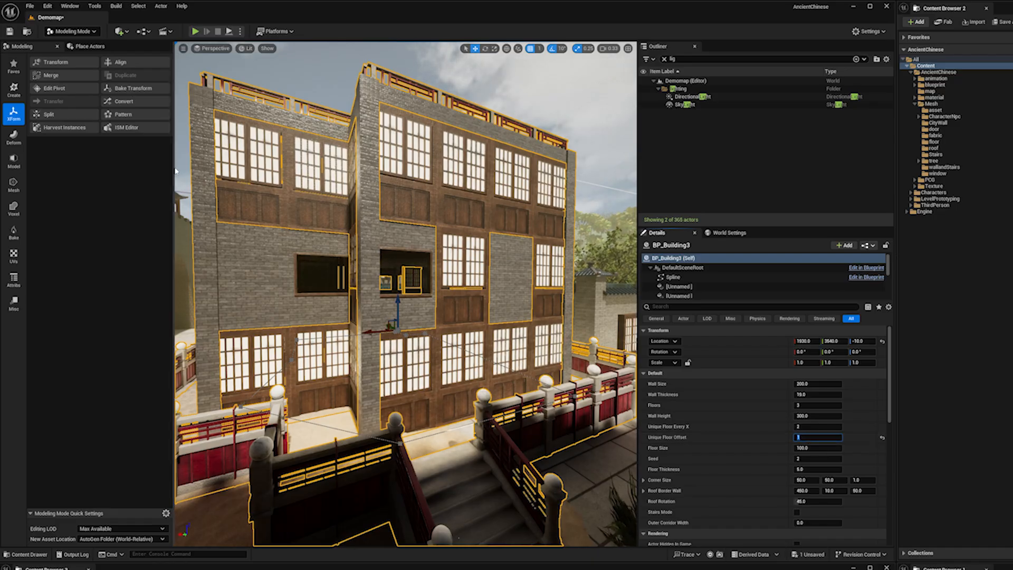
Widen the viewport and try a Corner Size of 100 by 100 on the building's corner pillars.
{"action": "left_click_drag", "start_coordinate": [173, 168], "coordinate": [90, 168]}
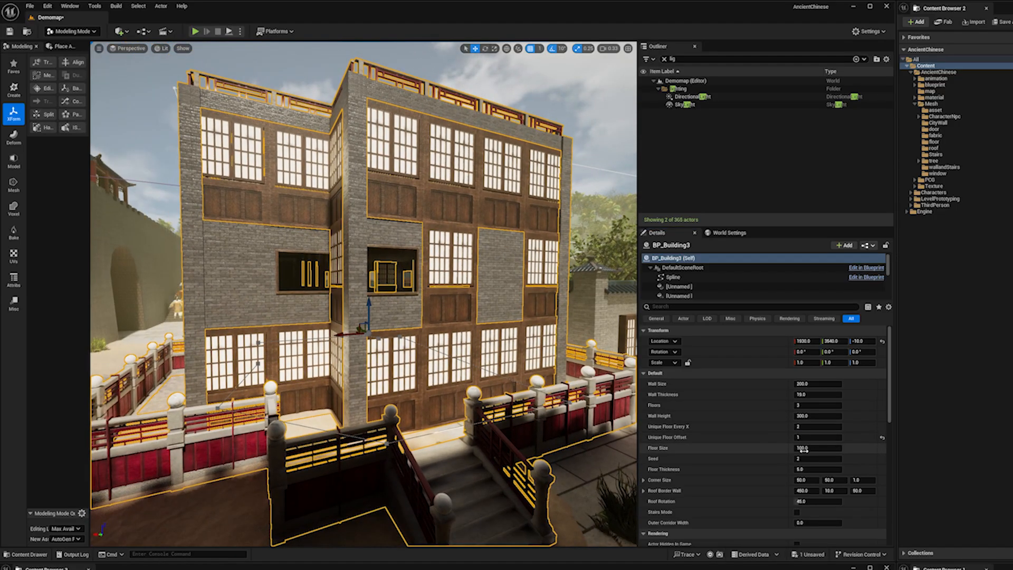
{"action": "mouse_move", "coordinate": [475, 332]}
{"action": "right_mouse_down"}
{"action": "mouse_move", "coordinate": [475, 342]}
{"action": "mouse_move", "coordinate": [460, 322]}
{"action": "right_mouse_up"}
{"action": "left_click", "coordinate": [806, 480]}
{"action": "type", "text": "100"}
{"action": "key", "text": "Tab"}
{"action": "type", "text": "100"}
{"action": "key", "text": "Return"}
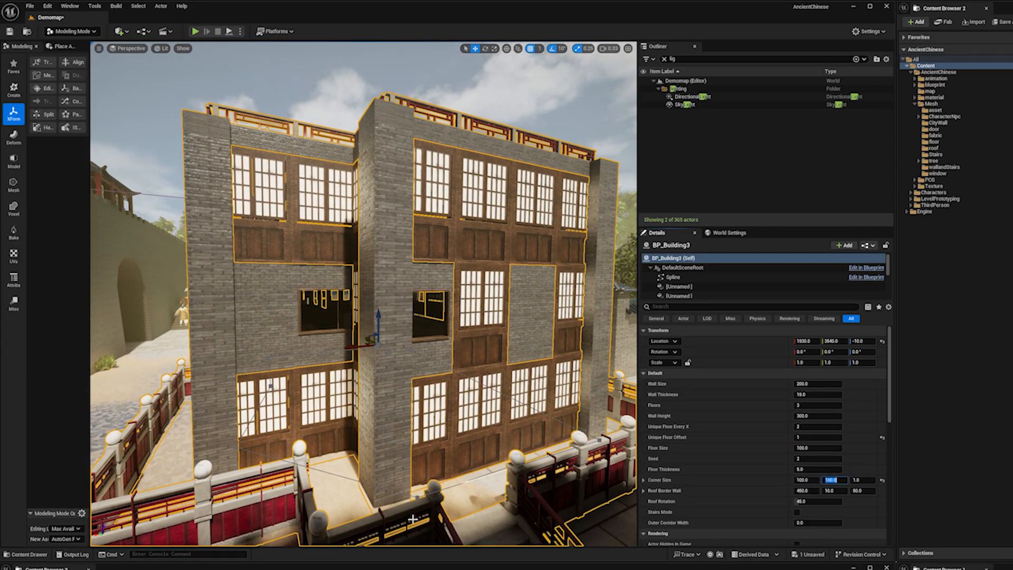
Set the building's Corner Size back to 50 by 50.
{"action": "left_click", "coordinate": [806, 481]}
{"action": "type", "text": "50"}
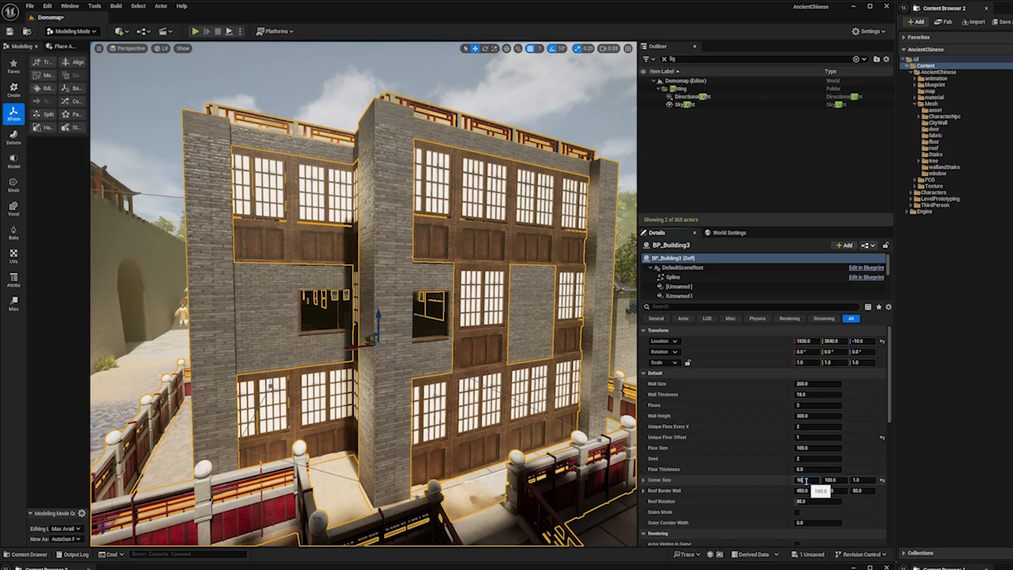
{"action": "key", "text": "Tab"}
{"action": "type", "text": "50"}
{"action": "key", "text": "Return"}
Try 500 as the first Roof Border Wall value and restore it to 450.
{"action": "mouse_move", "coordinate": [560, 412]}
{"action": "right_mouse_down"}
{"action": "mouse_move", "coordinate": [560, 430]}
{"action": "mouse_move", "coordinate": [586, 438]}
{"action": "mouse_move", "coordinate": [573, 438]}
{"action": "mouse_move", "coordinate": [602, 406]}
{"action": "mouse_move", "coordinate": [573, 405]}
{"action": "right_mouse_up"}
{"action": "key", "text": "e"}
{"action": "key", "text": "Return"}
{"action": "key", "text": "a"}
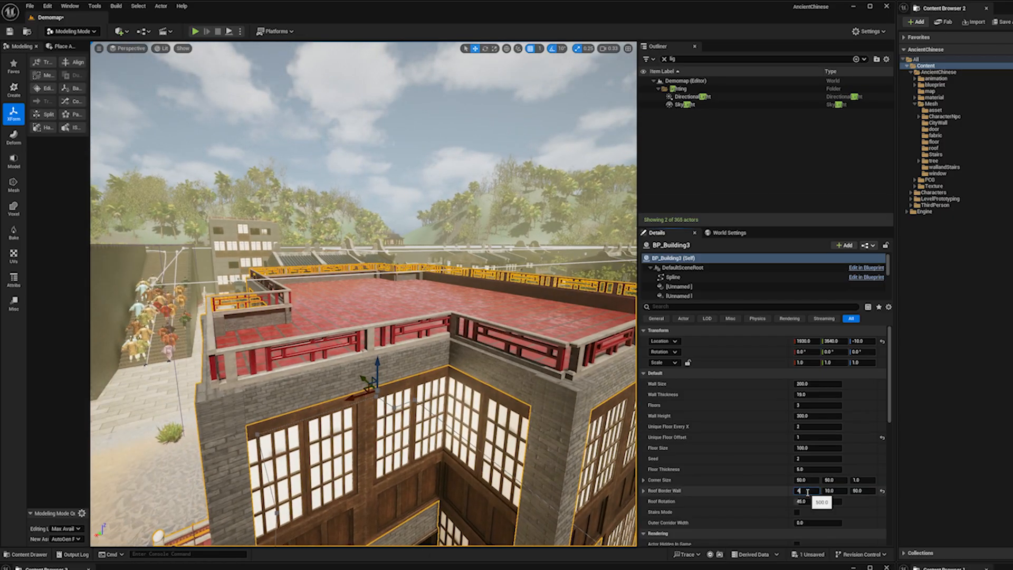
Try a Roof Border Wall height of 100, inspect the roof from inside, and reset the setting to its default.
{"action": "key", "text": "Return"}
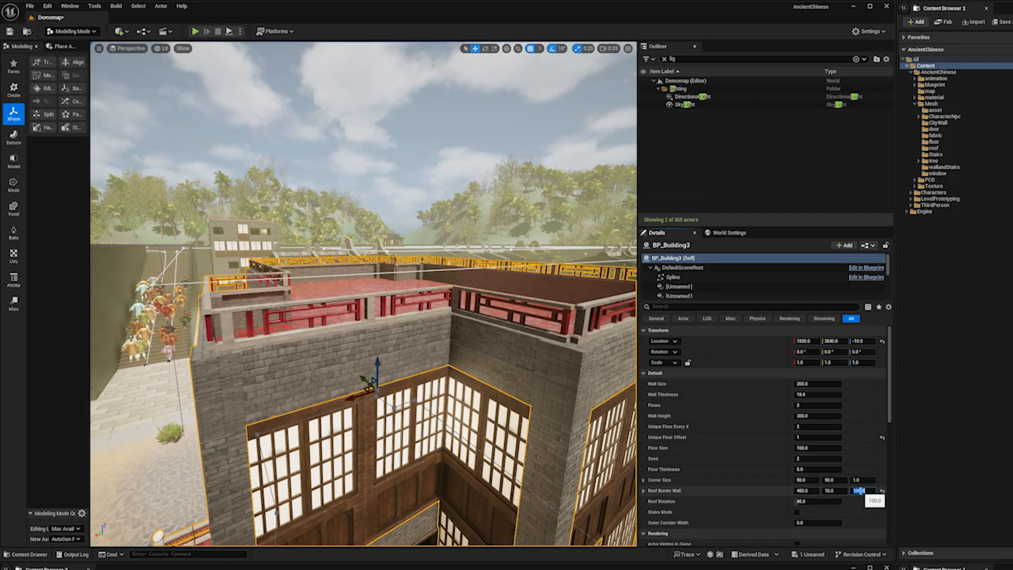
{"action": "key", "text": "d"}
{"action": "right_click_drag", "start_coordinate": [507, 355], "coordinate": [452, 339]}
{"action": "key", "text": "w"}
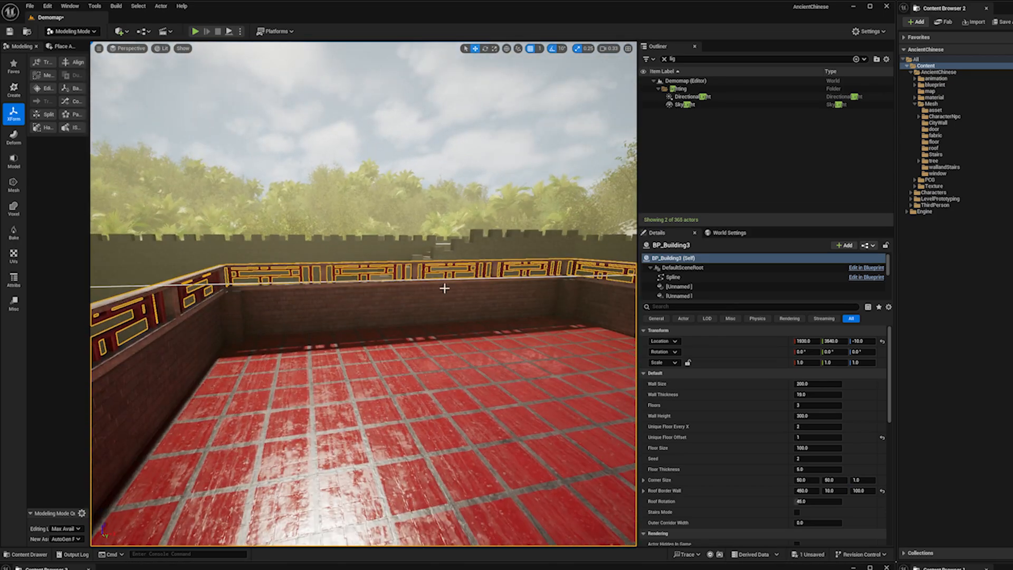
{"action": "left_click", "coordinate": [883, 491]}
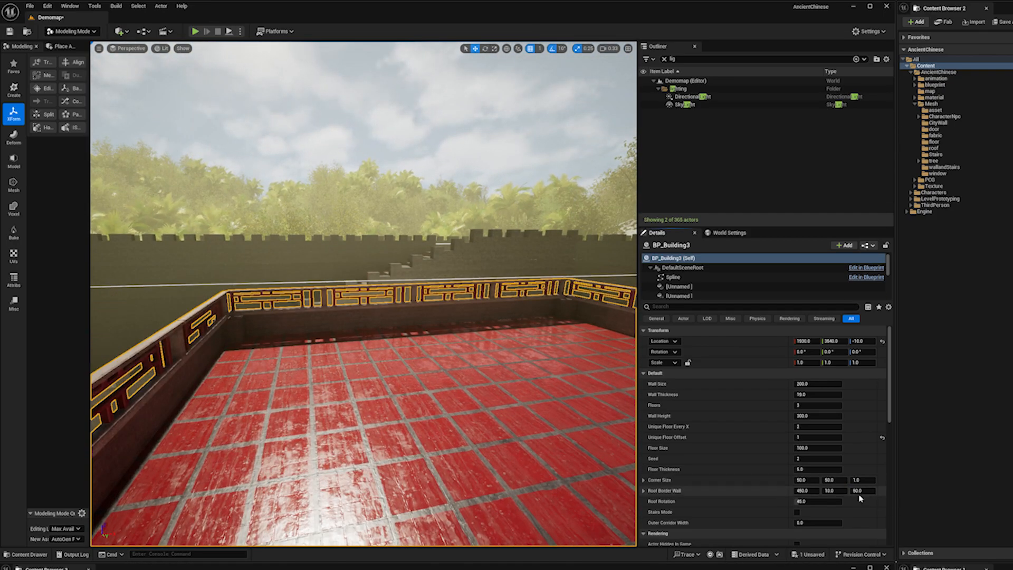
Try a Roof Border Wall height of 200 and return it to 50.
{"action": "key", "text": "Return"}
{"action": "key", "text": "s"}
{"action": "right_click_drag", "start_coordinate": [206, 300], "coordinate": [285, 312]}
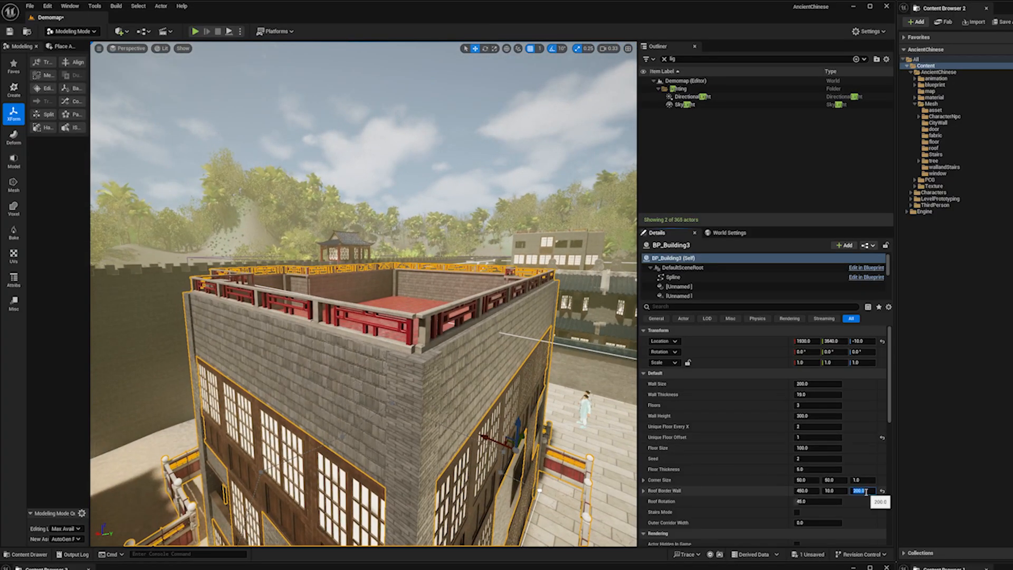
{"action": "type", "text": "50"}
{"action": "key", "text": "Return"}
{"action": "right_click_drag", "start_coordinate": [401, 396], "coordinate": [412, 402]}
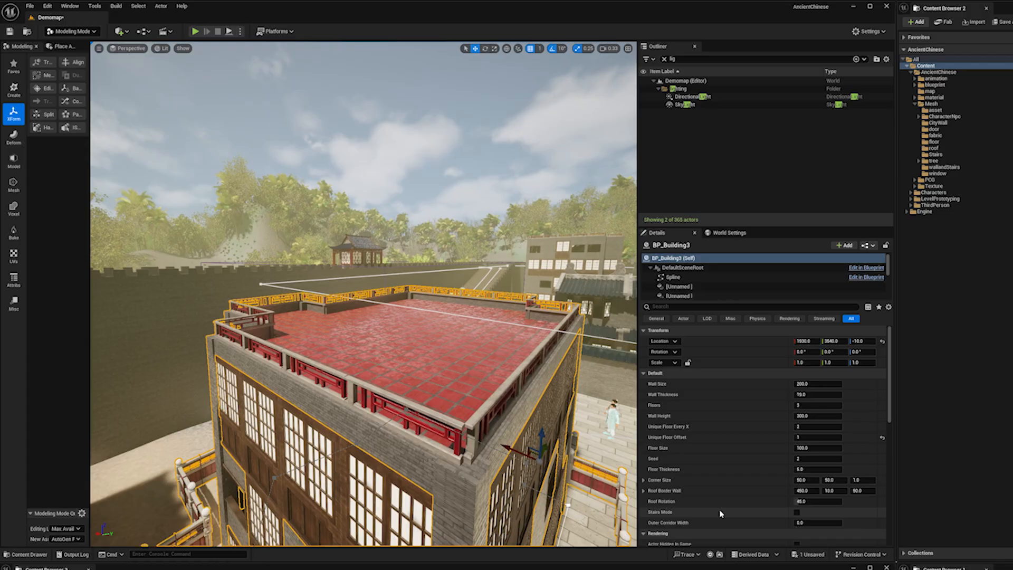
Try a Wall Size of 300 and a Wall Thickness of 20 on the building, reverting both.
{"action": "left_click", "coordinate": [800, 383]}
{"action": "type", "text": "300"}
{"action": "key", "text": "Return"}
{"action": "right_click_drag", "start_coordinate": [449, 359], "coordinate": [499, 369]}
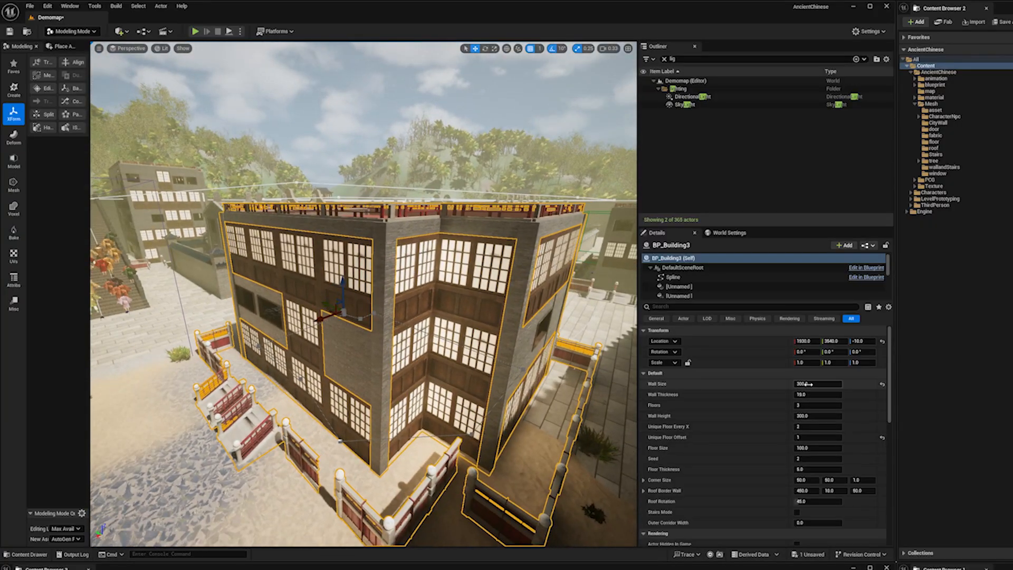
{"action": "right_click_drag", "start_coordinate": [559, 396], "coordinate": [594, 400]}
{"action": "key", "text": "ctrl+z"}
{"action": "key", "text": "ctrl+y"}
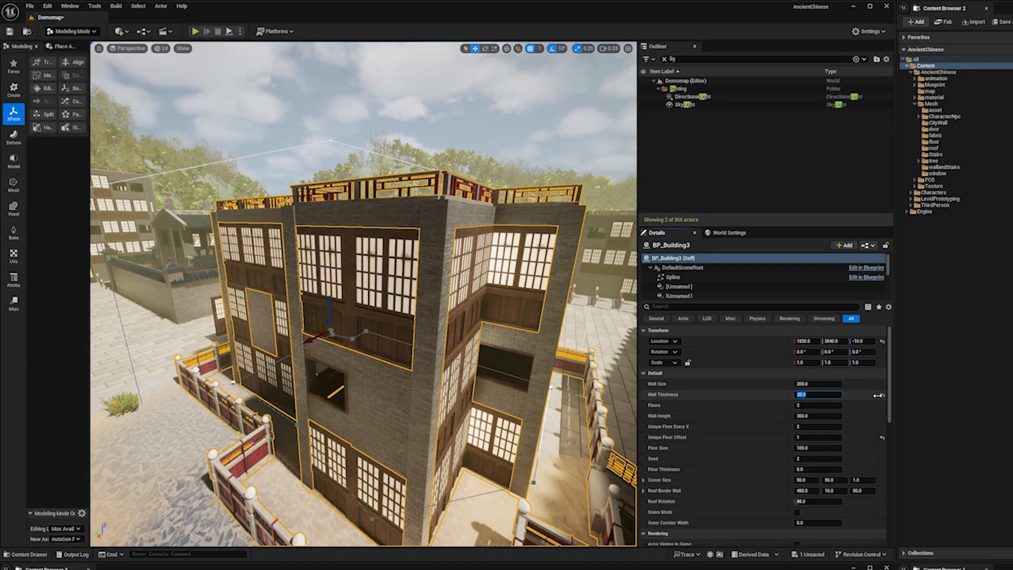
{"action": "left_click", "coordinate": [749, 399]}
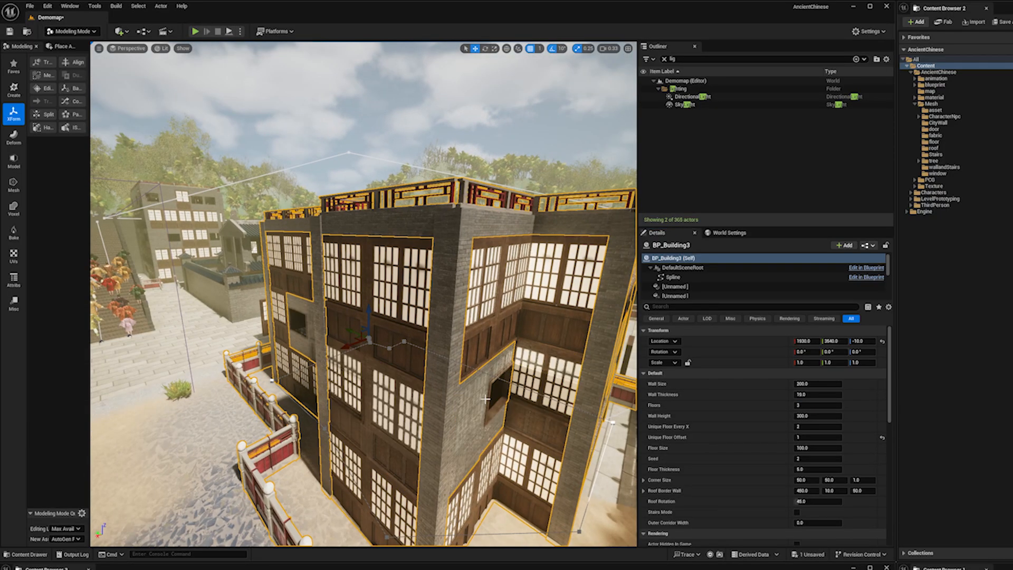
Set the building's number of floors to 5.
{"action": "type", "text": "5"}
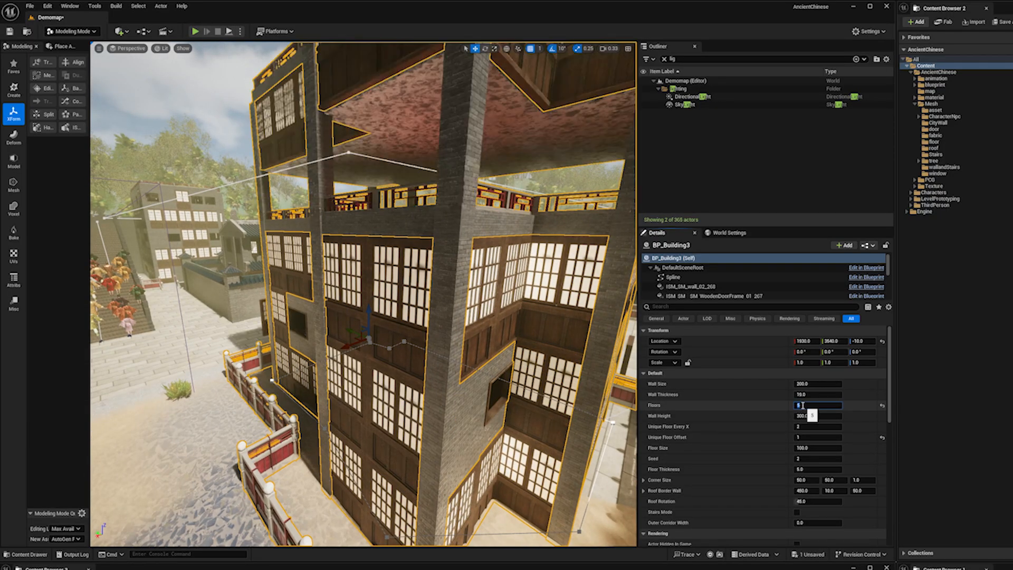
{"action": "key", "text": "Return"}
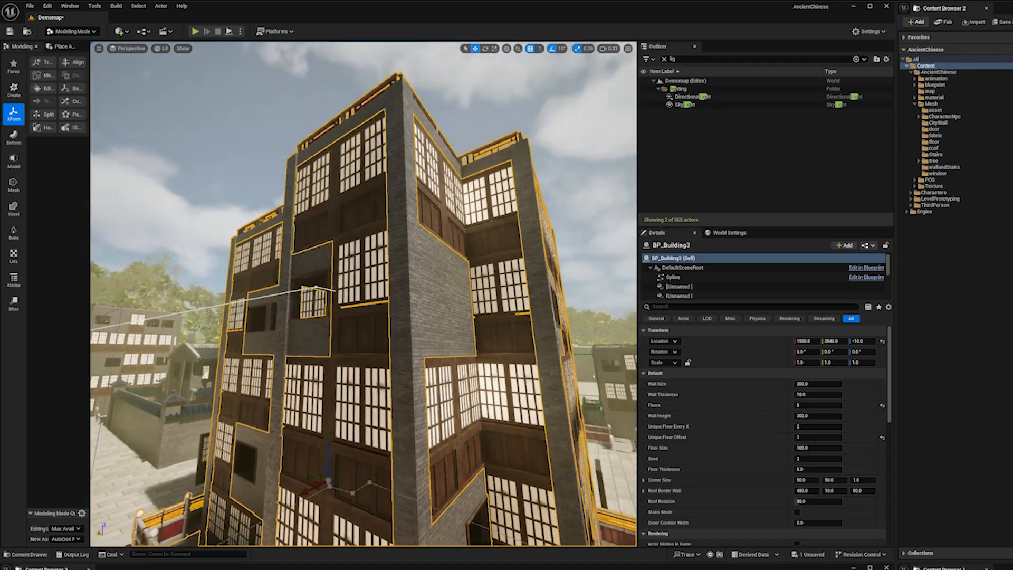